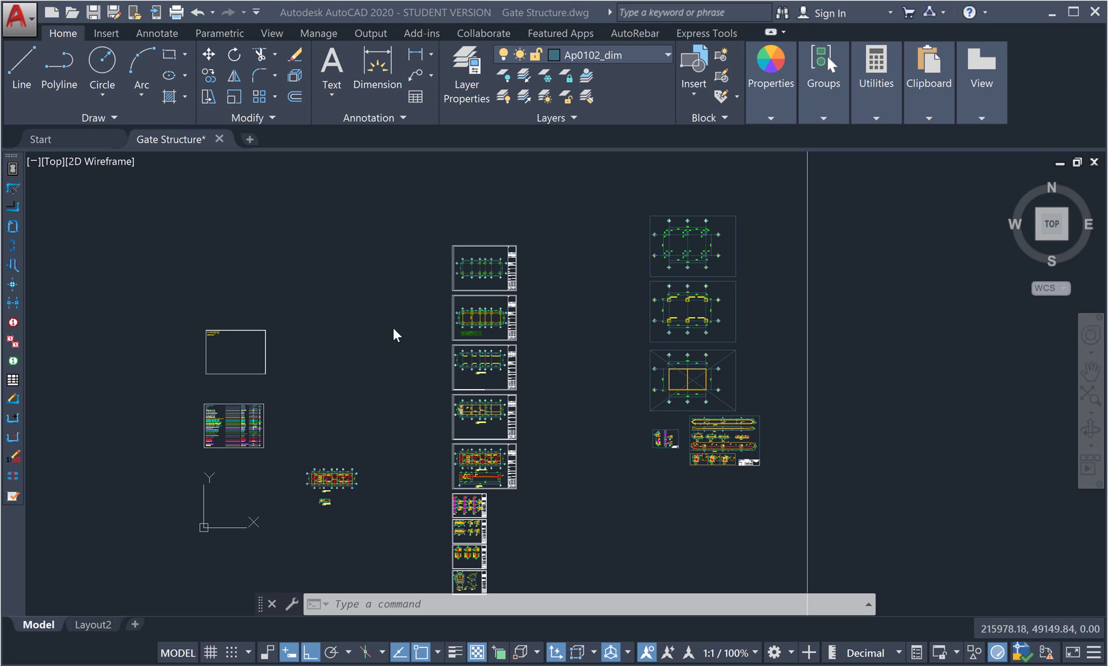
Zoom in on the gate plan's grid bubbles 1–5 and check grid bubble 3's layer
scroll(474, 250, "up", 6)
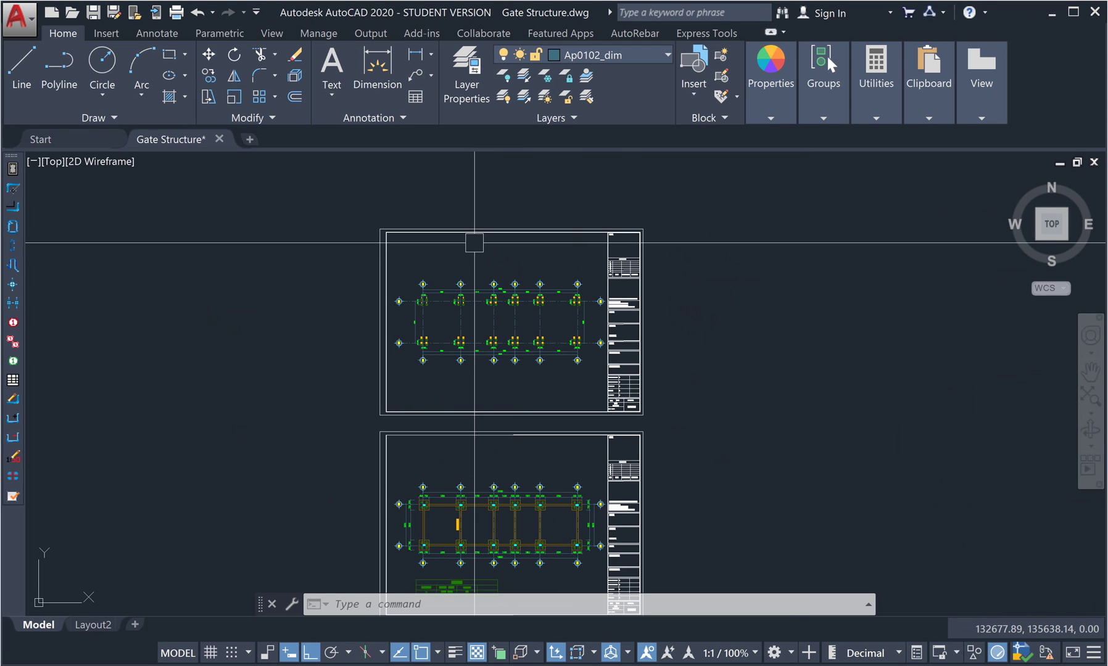
scroll(474, 243, "down", 3)
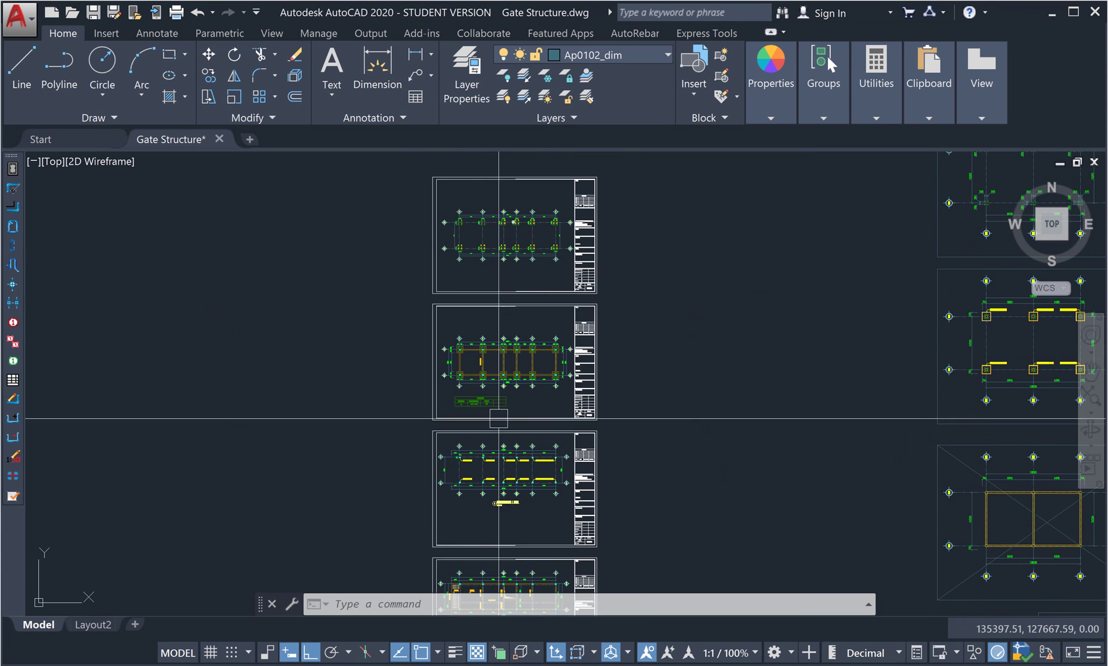
scroll(531, 440, "up", 1)
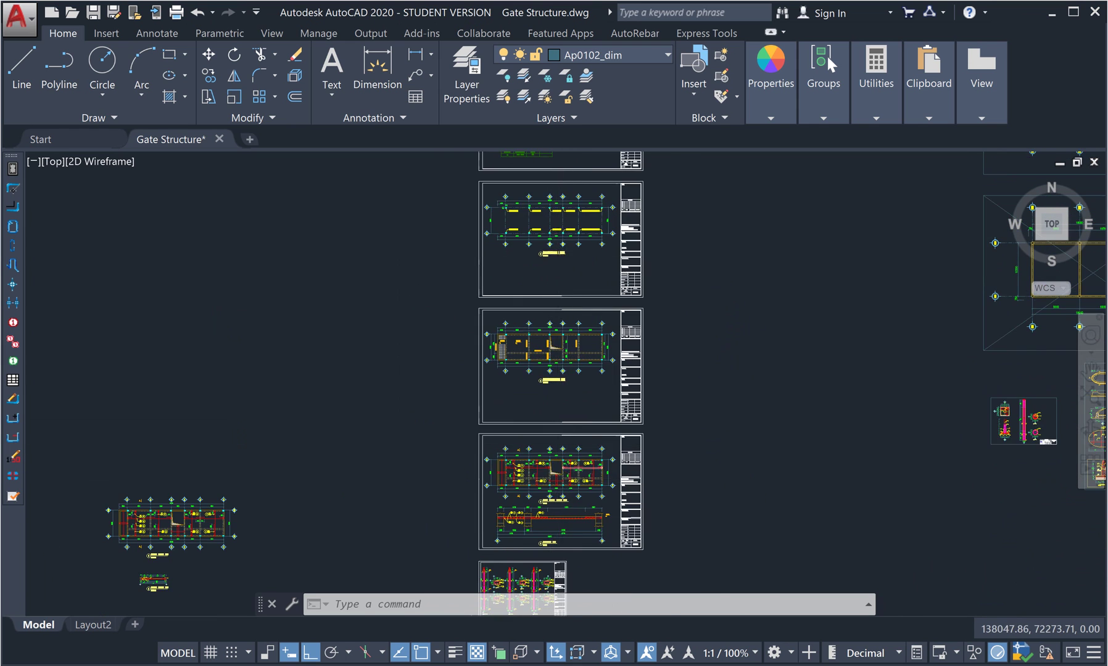
scroll(555, 444, "up", 4)
middle_click_drag(556, 446, 498, 358)
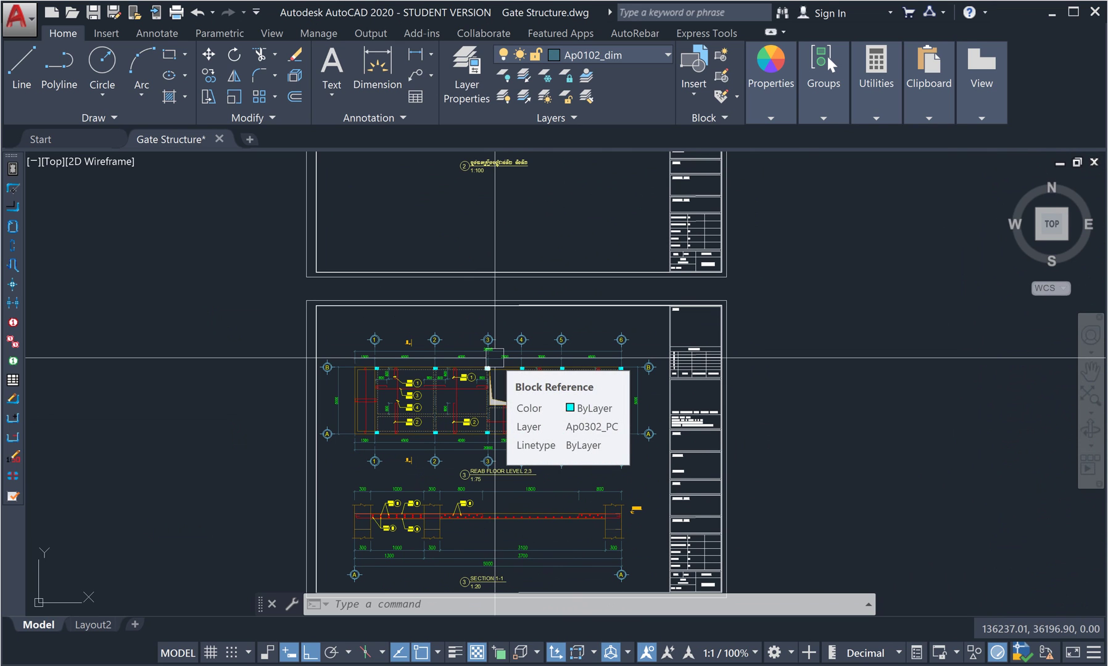
mouse_move(490, 358)
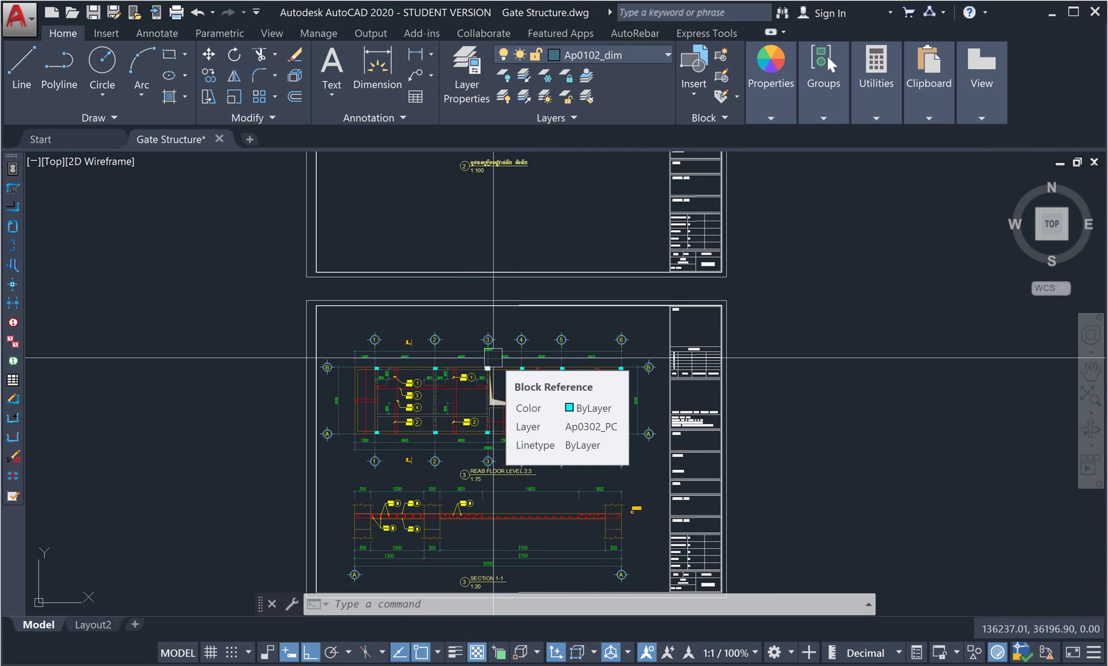
scroll(492, 358, "down", 2)
scroll(492, 358, "up", 3)
scroll(493, 358, "up", 4)
scroll(493, 358, "up", 1)
scroll(494, 370, "down", 5)
scroll(422, 427, "up", 5)
middle_click_drag(363, 396, 479, 328)
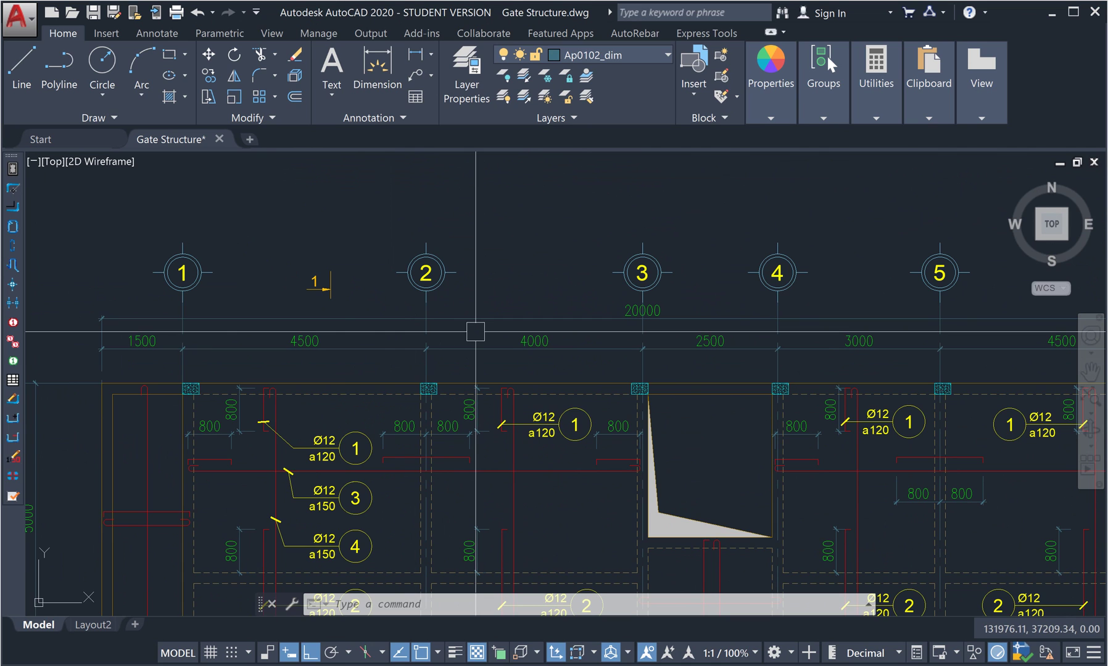
left_click(622, 288)
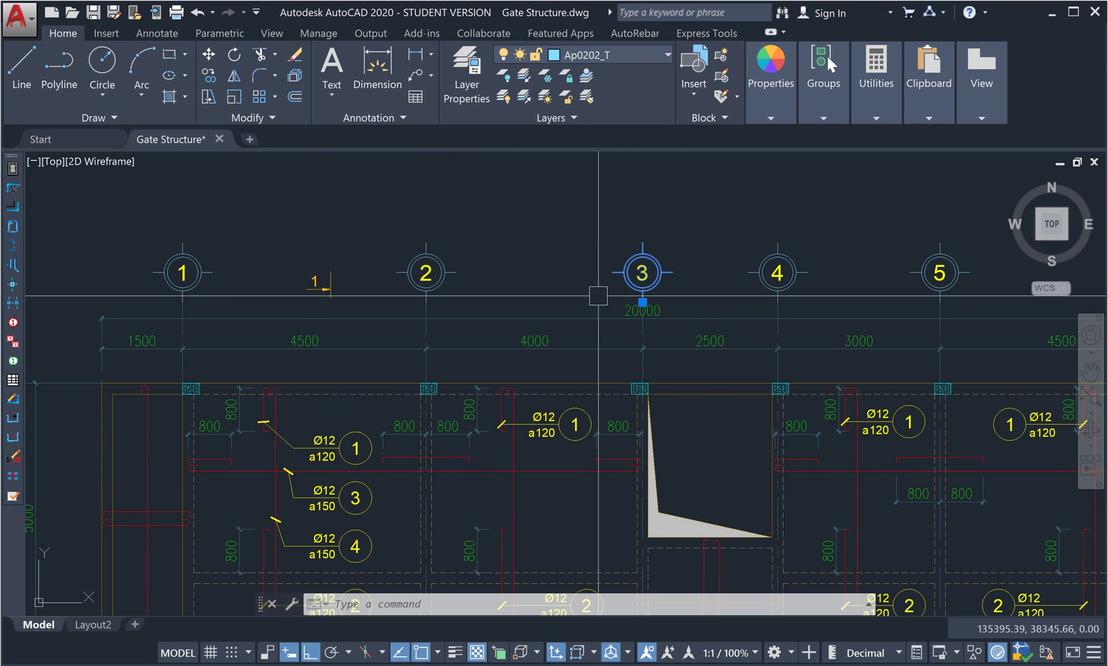
key("Escape")
With LAYOFF, turn off the grid bubble, Ap0102_dim dimension and Text layers
type("layoff")
key("Return")
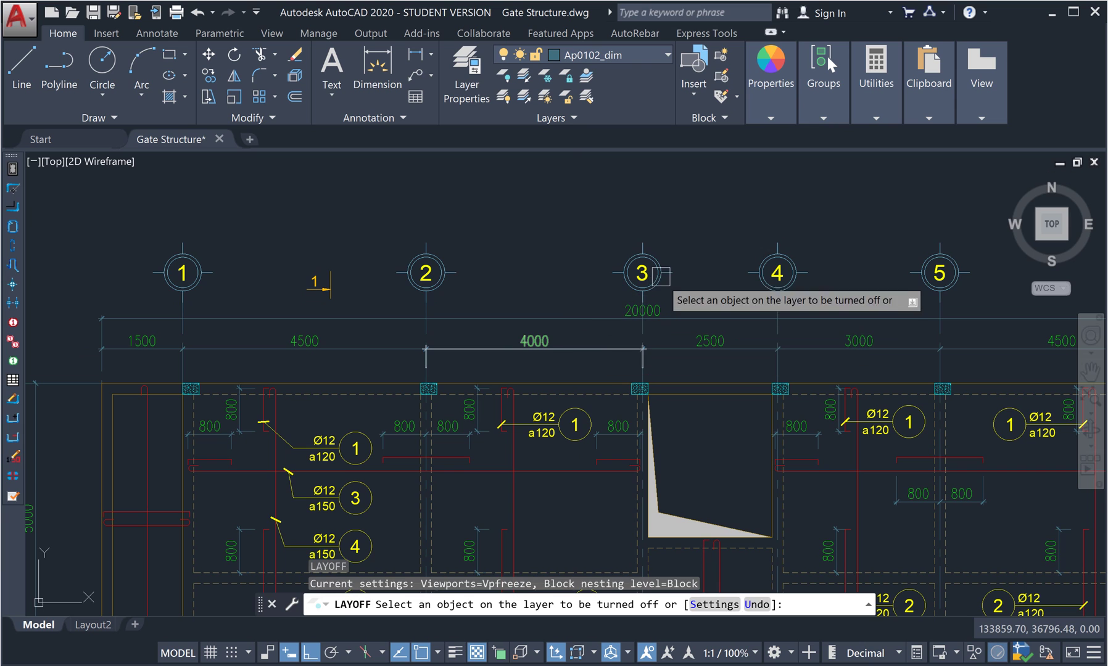
left_click(660, 276)
left_click(526, 349)
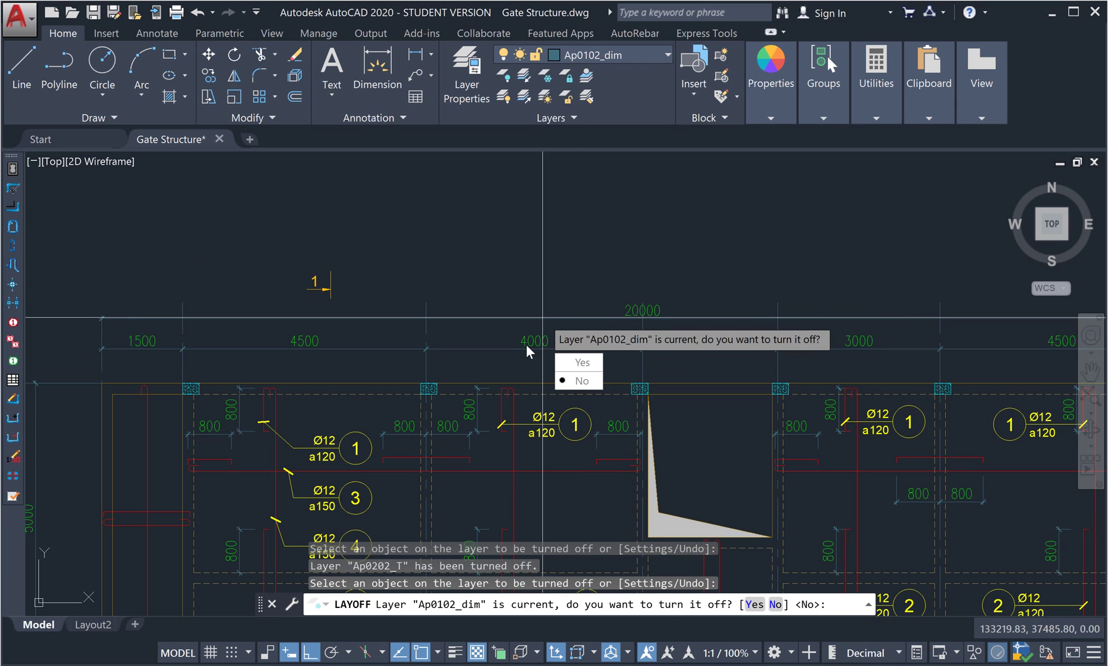
left_click(602, 363)
left_click(589, 435)
middle_click_drag(589, 434, 544, 270)
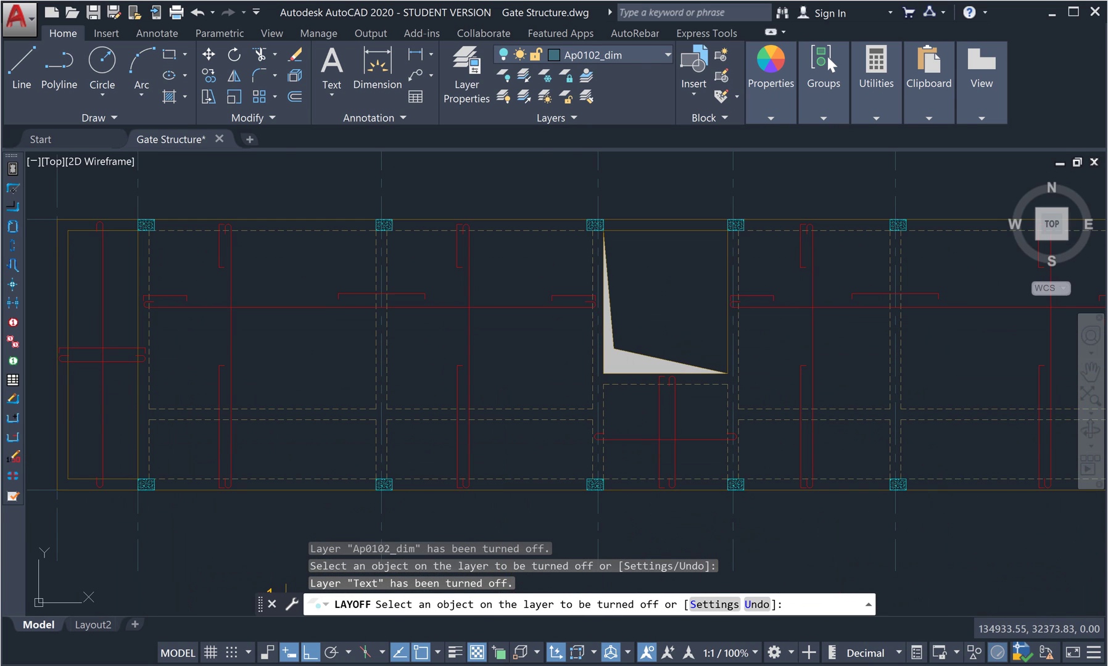
Also turn off the Ap0401_Reinf, outline, grid line, HATCH and Ap0204_T_ENGLISH layers
left_click(587, 303)
left_click(606, 395)
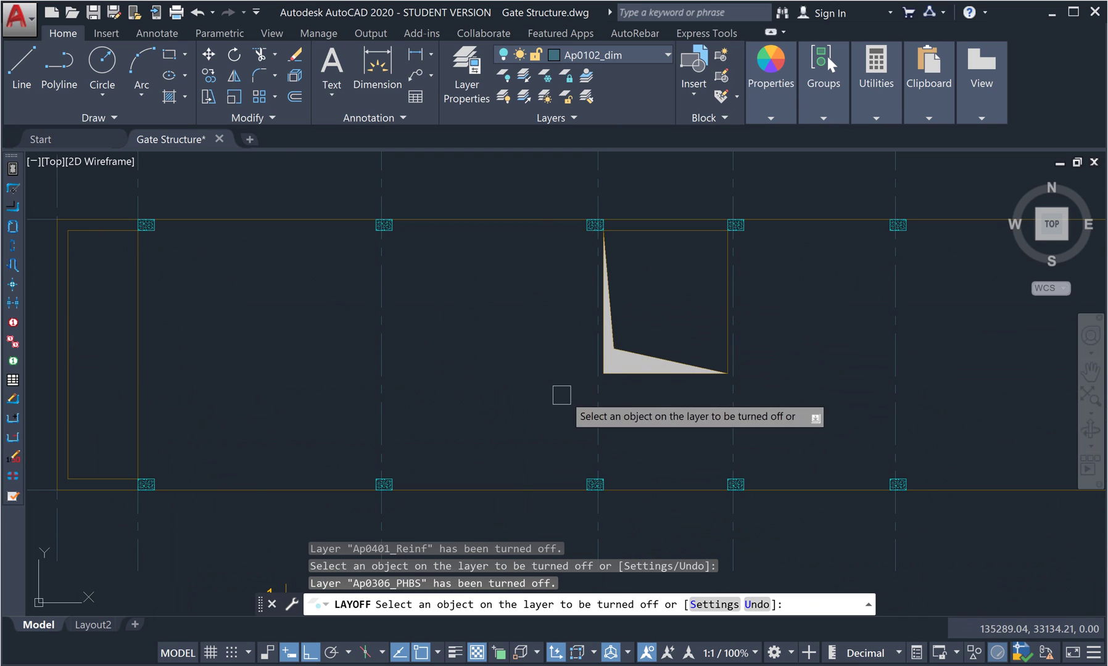
left_click(527, 219)
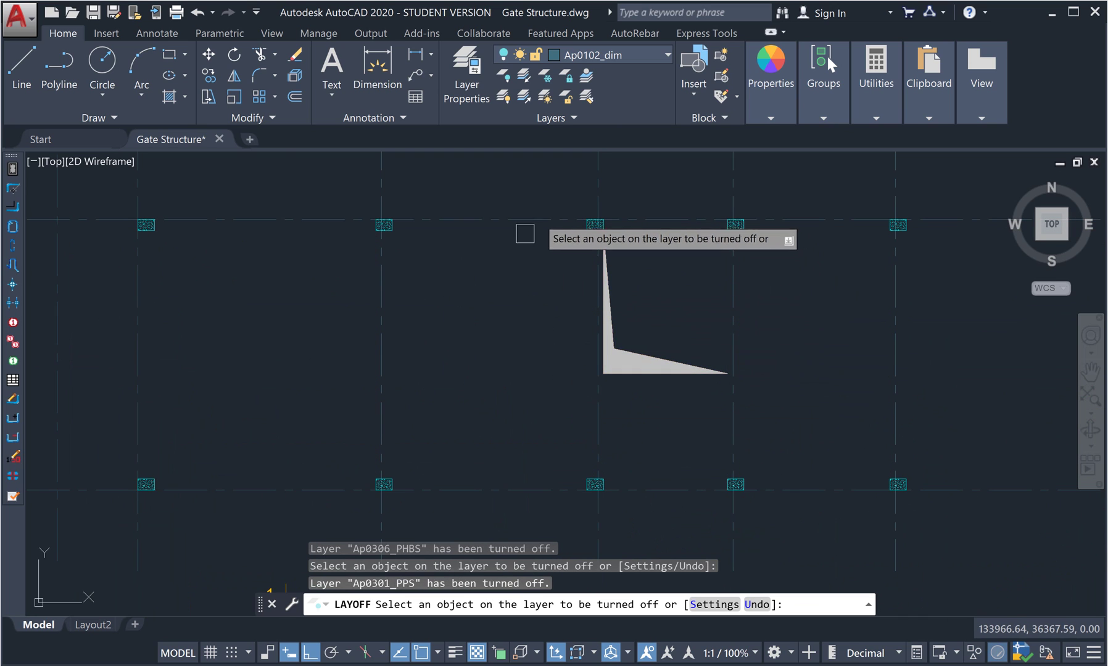
left_click(382, 385)
left_click(594, 225)
left_click(663, 361)
scroll(663, 361, "down", 3)
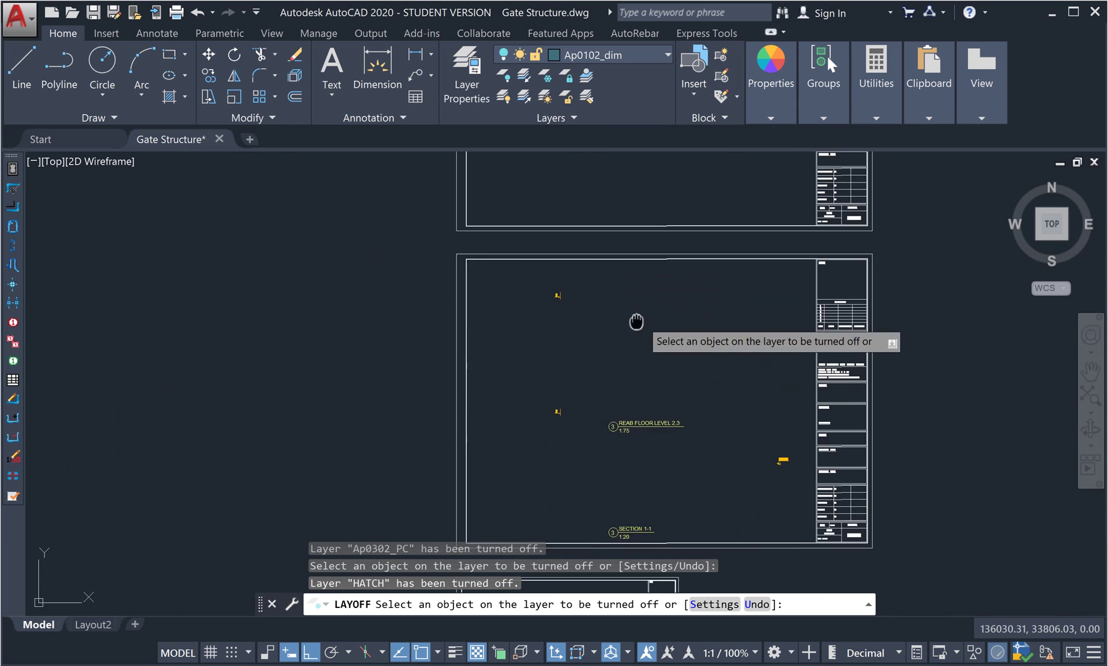
left_click(524, 391)
middle_click_drag(557, 329, 529, 459)
left_click(577, 373)
scroll(574, 354, "down", 2)
middle_click_drag(573, 354, 567, 304)
key("Return")
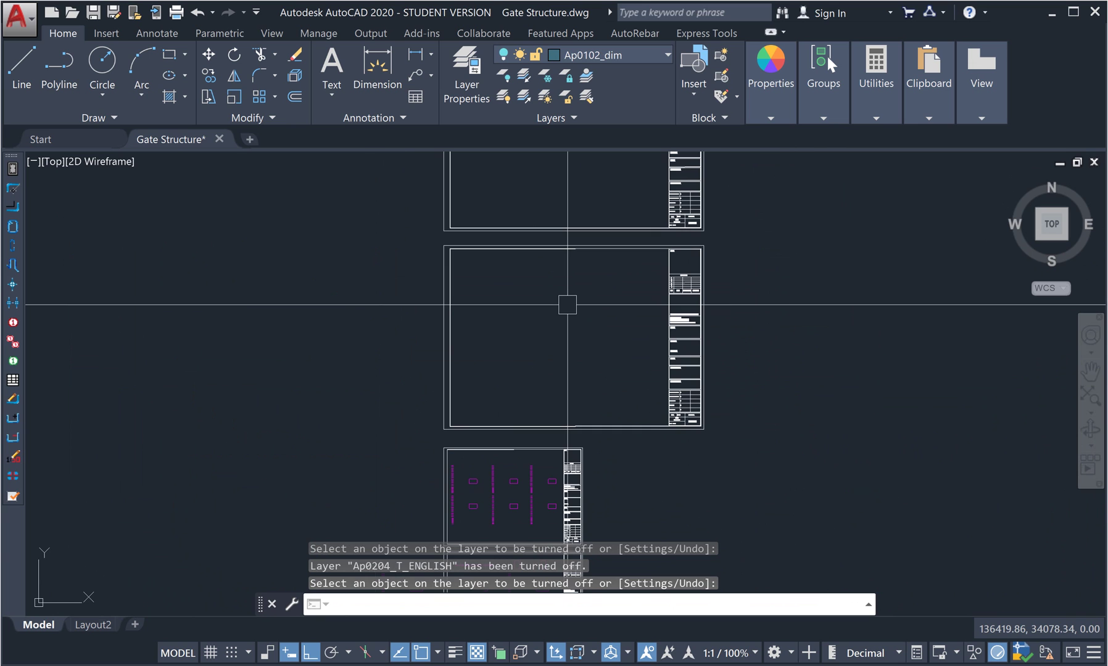
scroll(567, 304, "up", 4)
Turn all layers back on and zoom to grid bubbles 2–5
type("2")
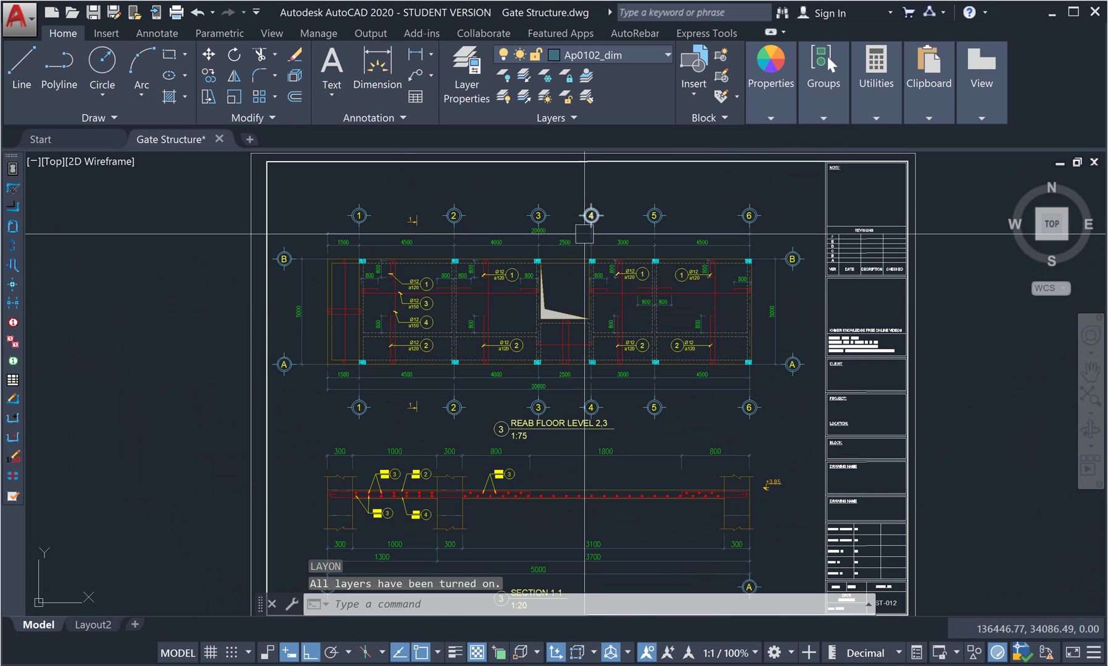
scroll(591, 215, "up", 5)
middle_click_drag(542, 205, 520, 509)
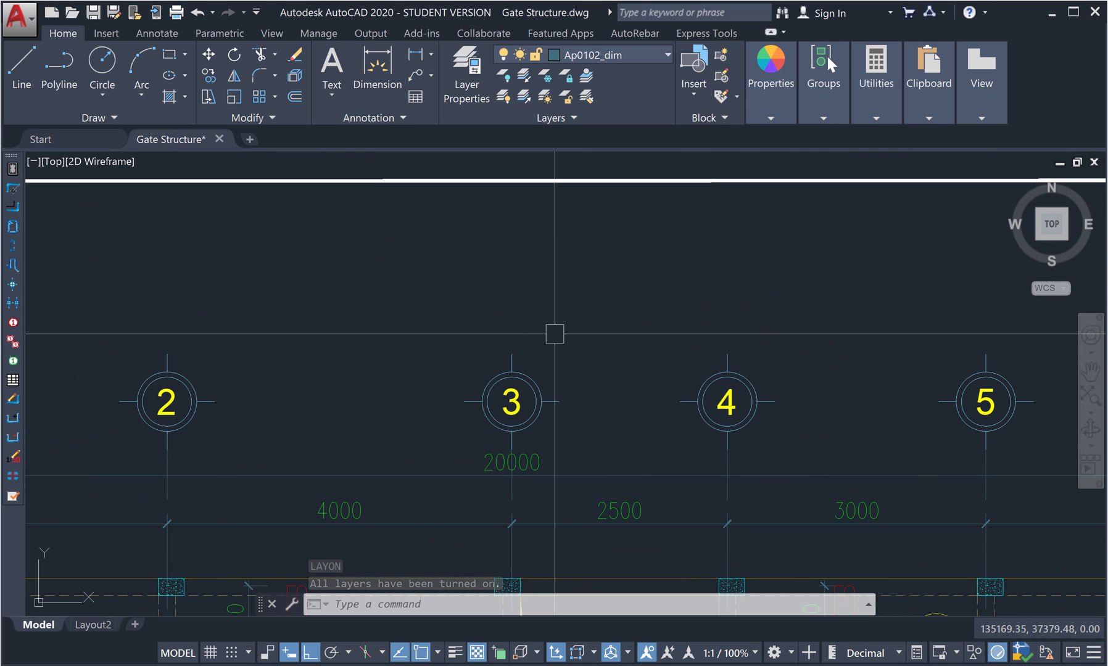
scroll(348, 379, "down", 4)
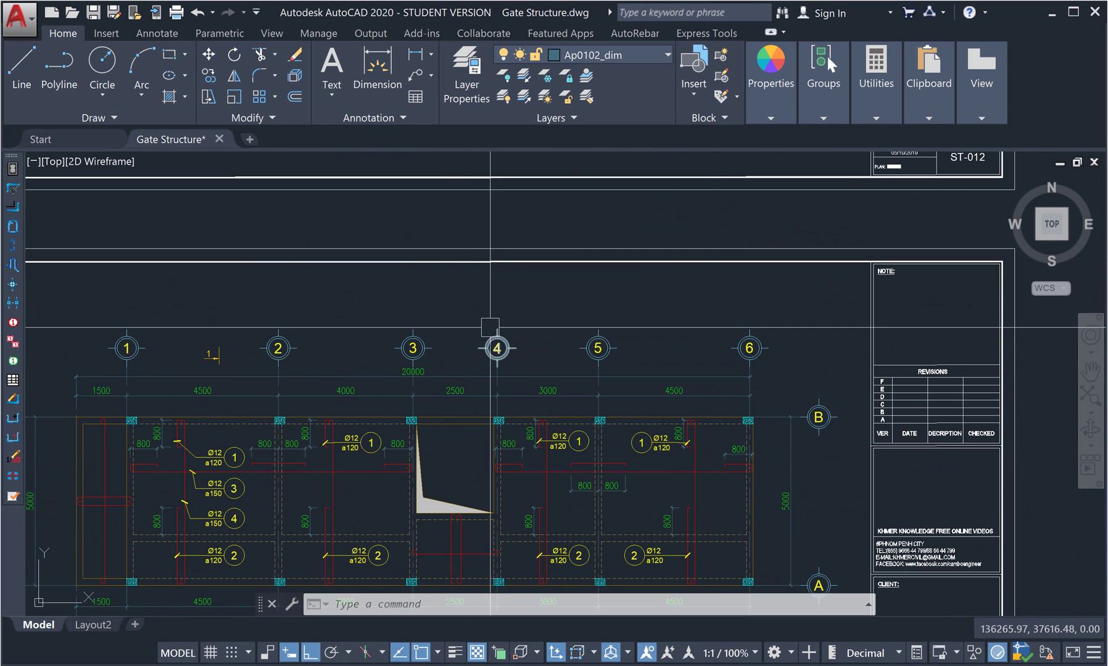
scroll(722, 419, "down", 2)
mouse_move(870, 494)
middle_mouse_down()
mouse_move(771, 408)
mouse_move(650, 404)
middle_mouse_up()
scroll(650, 321, "up", 3)
scroll(795, 428, "down", 3)
middle_click_drag(787, 431, 786, 372)
Pan and zoom to inspect the restored plan beside the title block
scroll(715, 371, "up", 2)
middle_click_drag(716, 371, 669, 407)
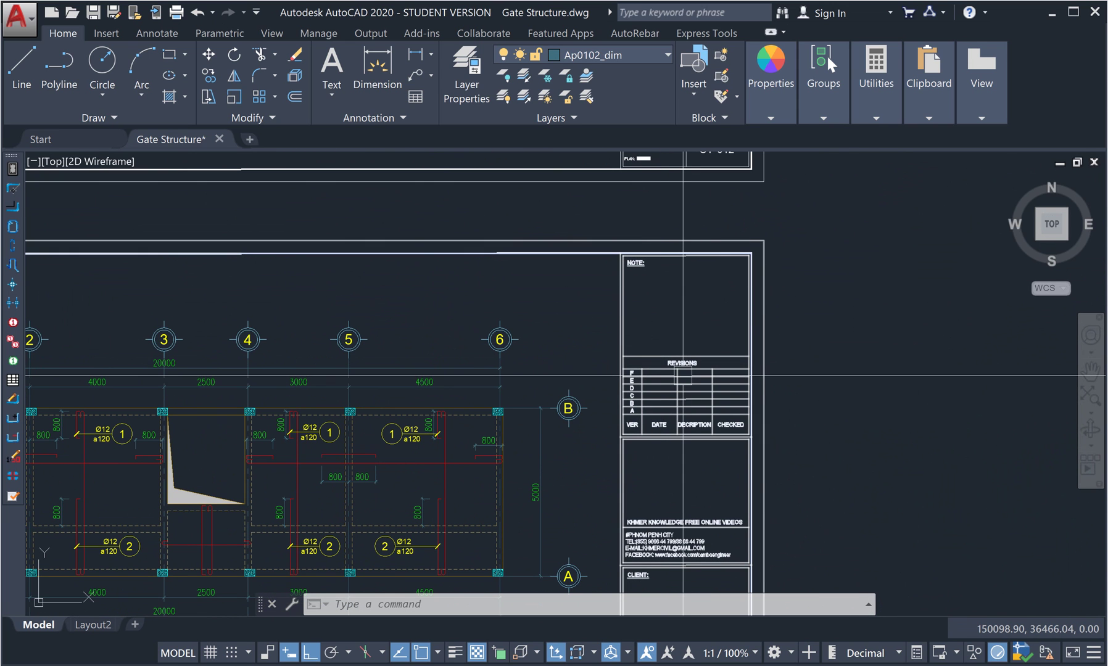
scroll(678, 363, "up", 3)
scroll(674, 357, "down", 2)
scroll(674, 346, "down", 1)
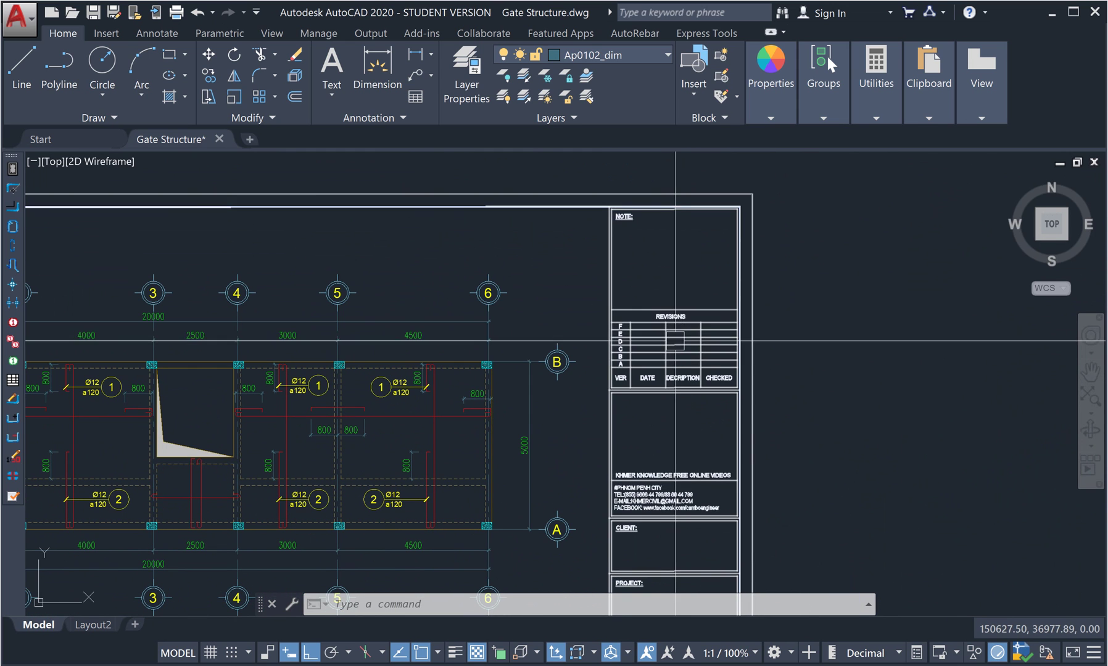
middle_click_drag(663, 441, 636, 348)
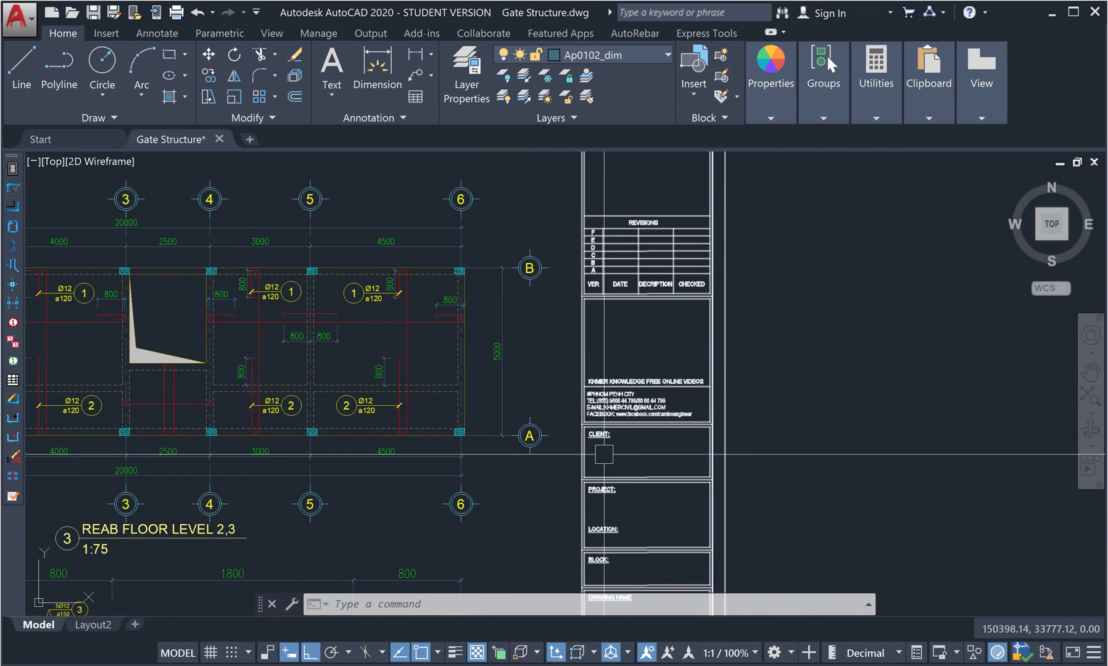
scroll(549, 389, "down", 1)
scroll(551, 440, "down", 1)
scroll(550, 440, "down", 1)
scroll(537, 484, "up", 2)
scroll(530, 483, "down", 2)
scroll(524, 463, "up", 2)
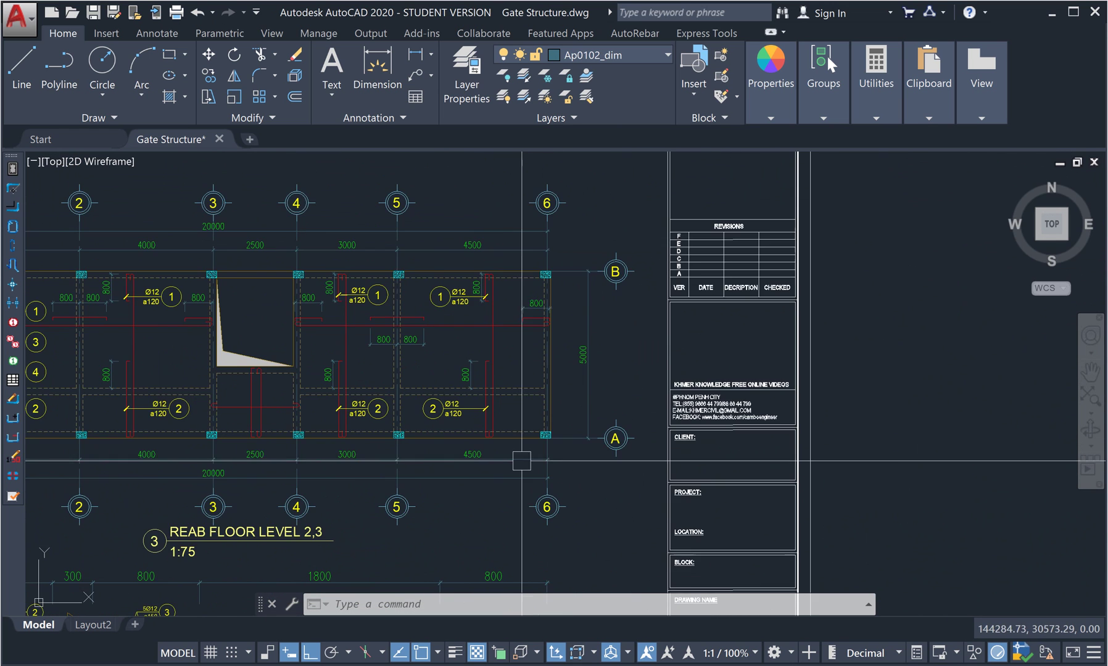
scroll(518, 459, "down", 1)
scroll(497, 440, "up", 1)
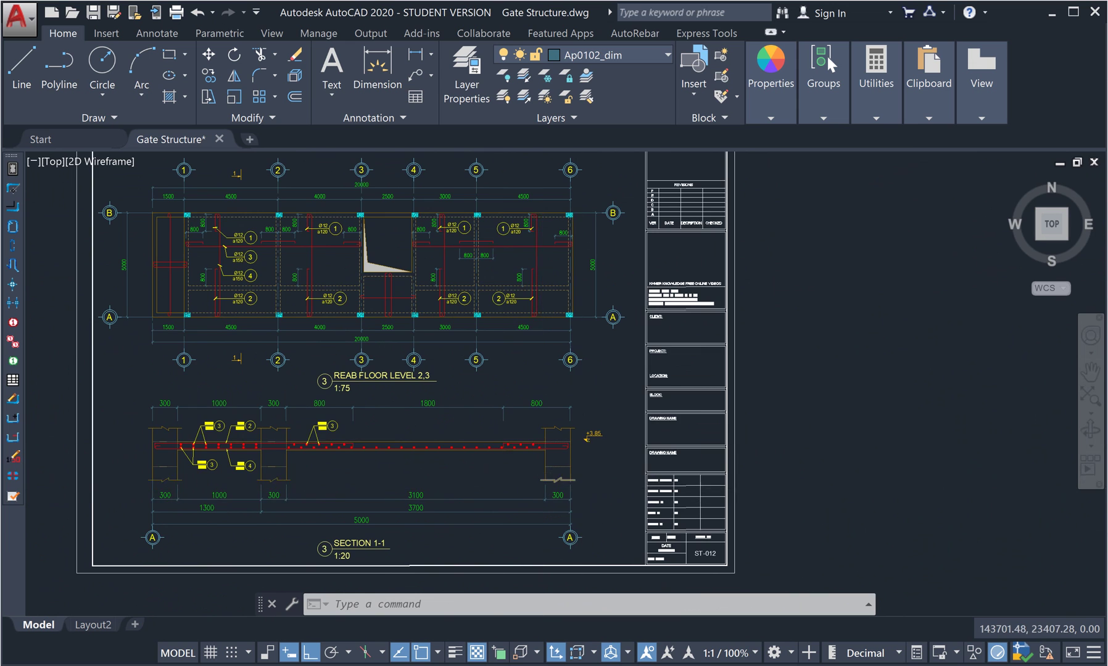
scroll(535, 459, "down", 2)
Over the three restored sheets, show the Annotation panel's Multiline and Single Line text options
scroll(616, 506, "up", 1)
scroll(589, 611, "up", 2)
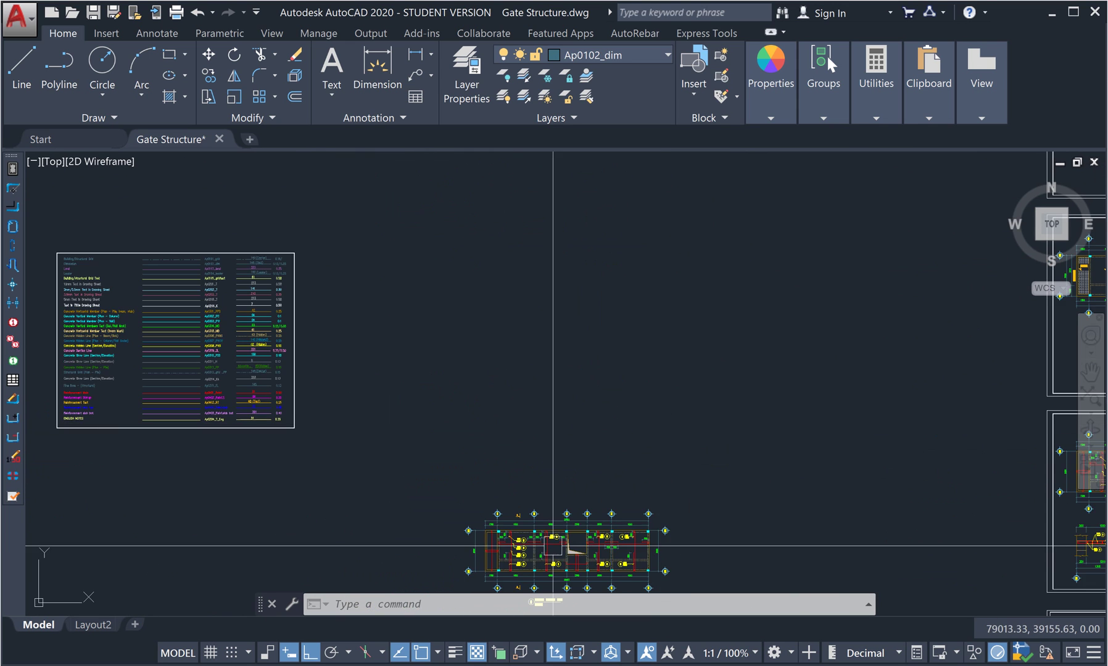
scroll(539, 497, "up", 3)
scroll(287, 376, "down", 5)
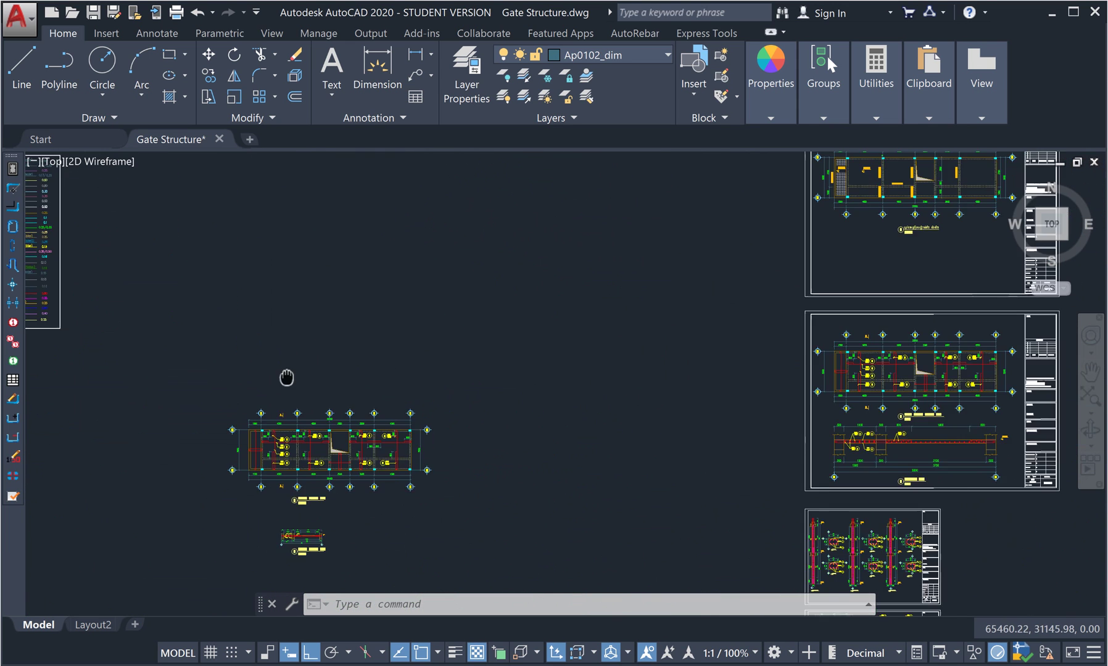
middle_click_drag(287, 375, 287, 405)
scroll(655, 410, "up", 4)
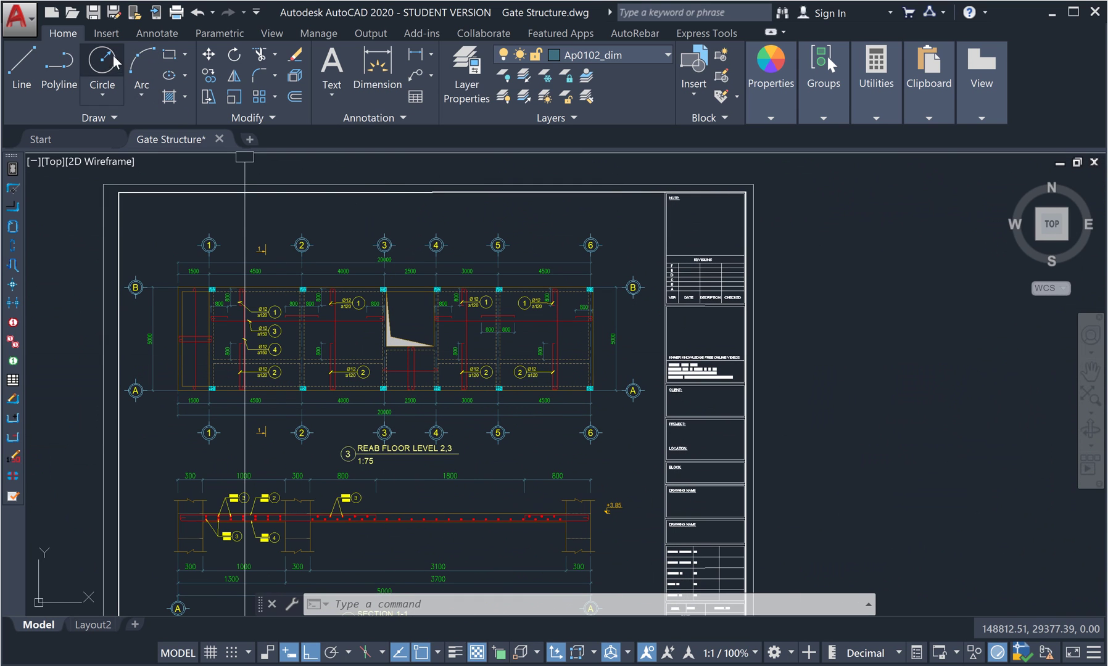
left_click(339, 99)
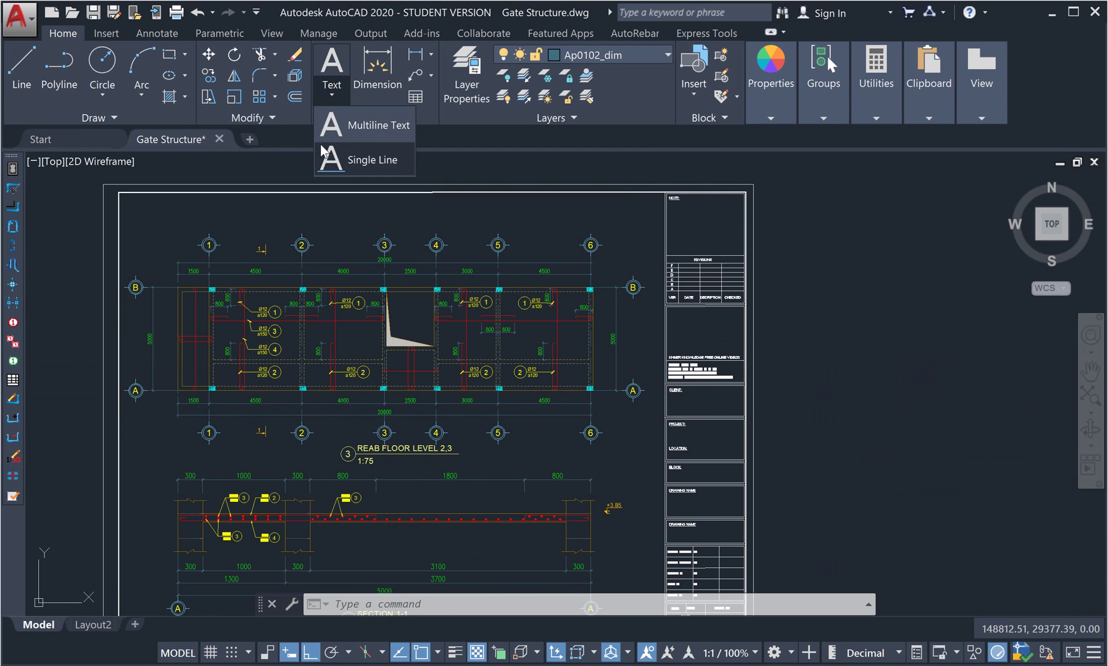
middle_click_drag(571, 270, 517, 266)
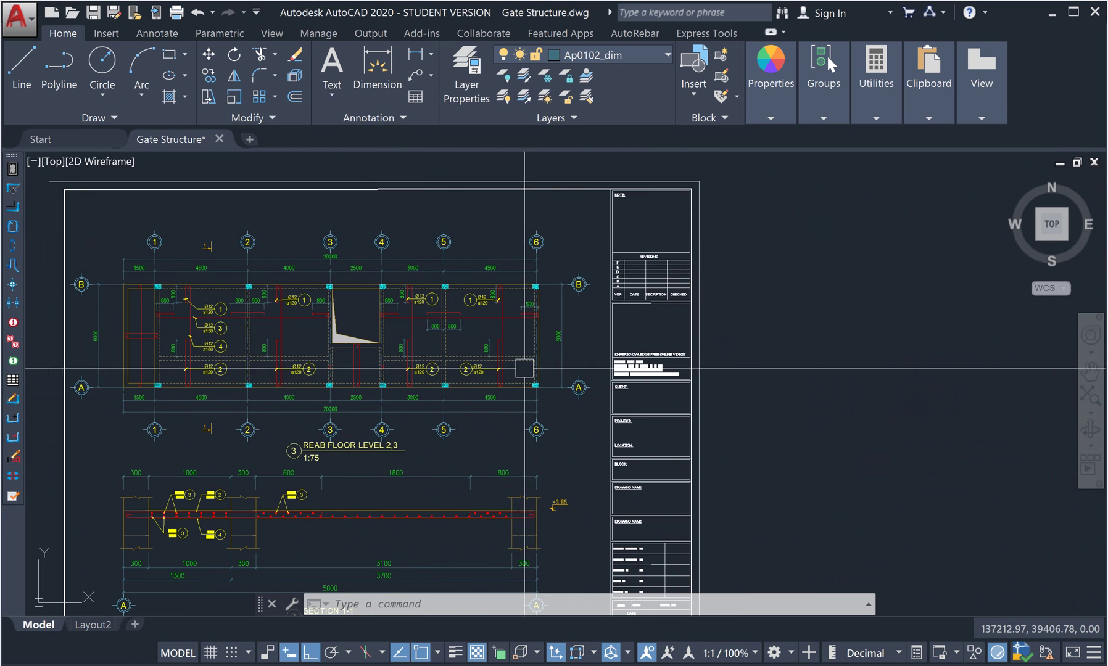
scroll(521, 367, "up", 2)
mouse_move(342, 280)
middle_mouse_down()
mouse_move(502, 362)
mouse_move(686, 430)
middle_mouse_up()
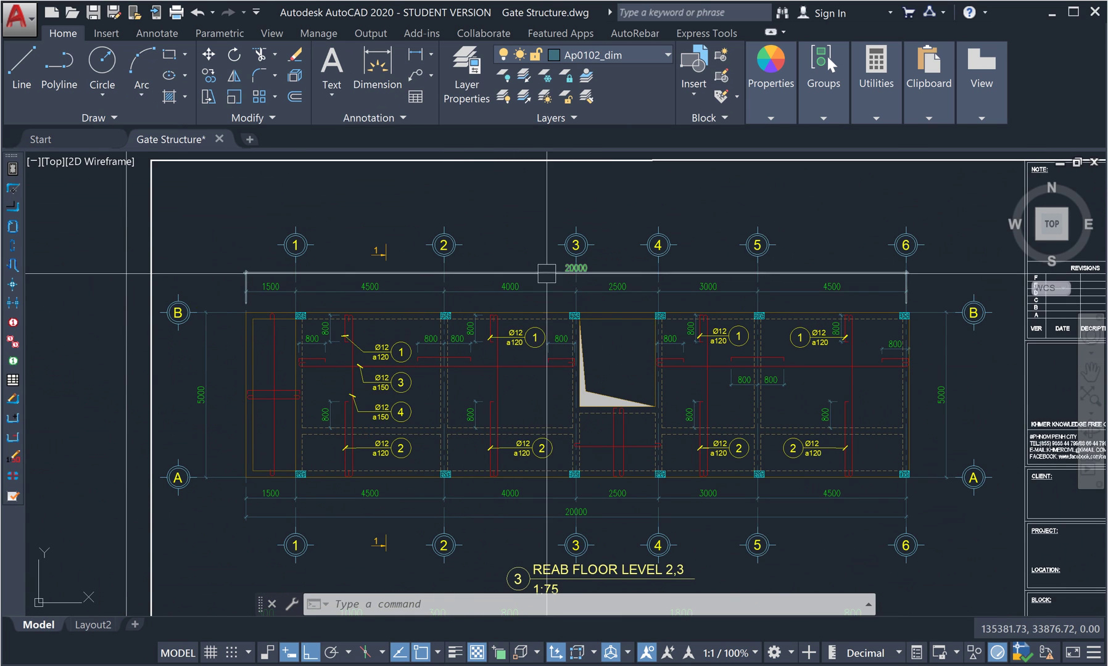
middle_click_drag(588, 401, 493, 396)
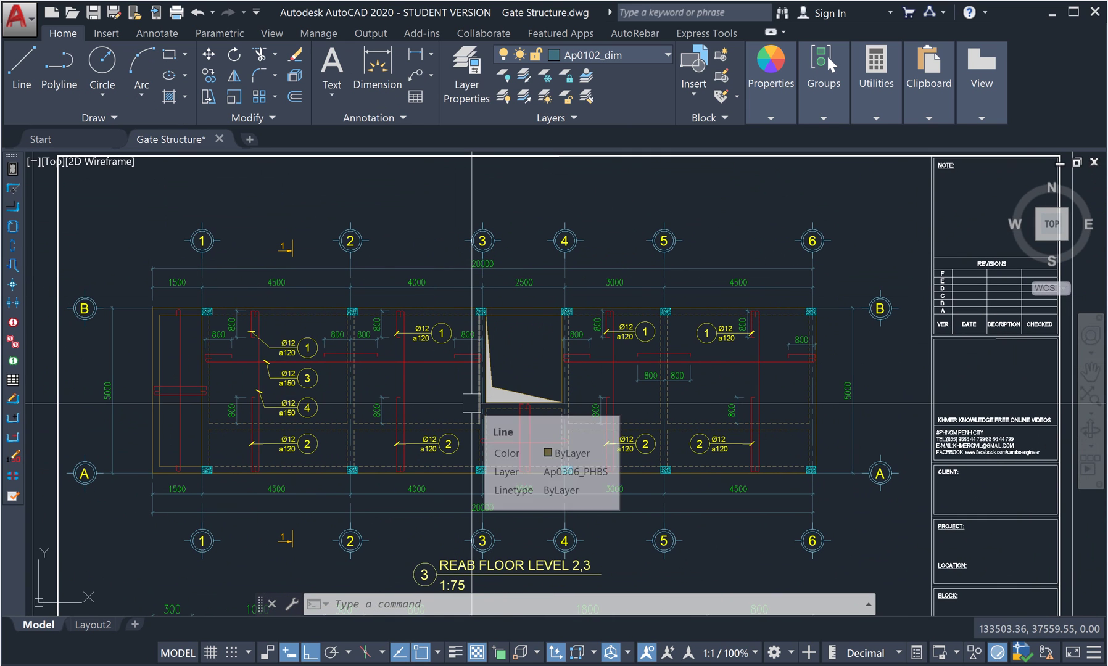
scroll(142, 318, "down", 4)
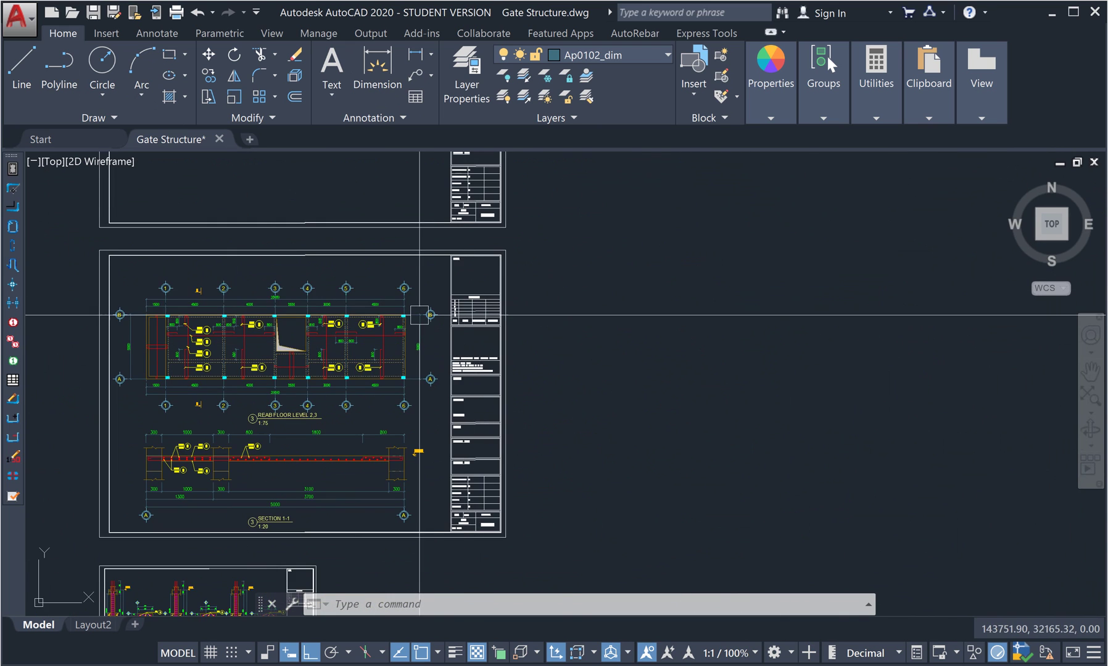
scroll(431, 364, "up", 2)
scroll(469, 342, "up", 2)
scroll(469, 342, "up", 4)
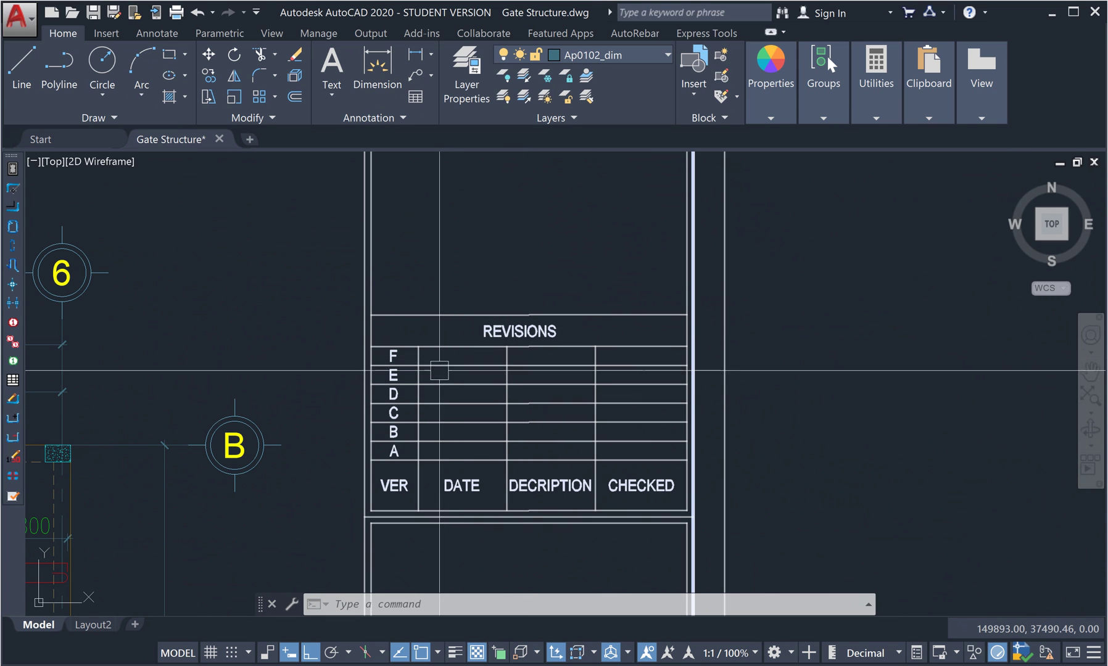
scroll(535, 367, "down", 2)
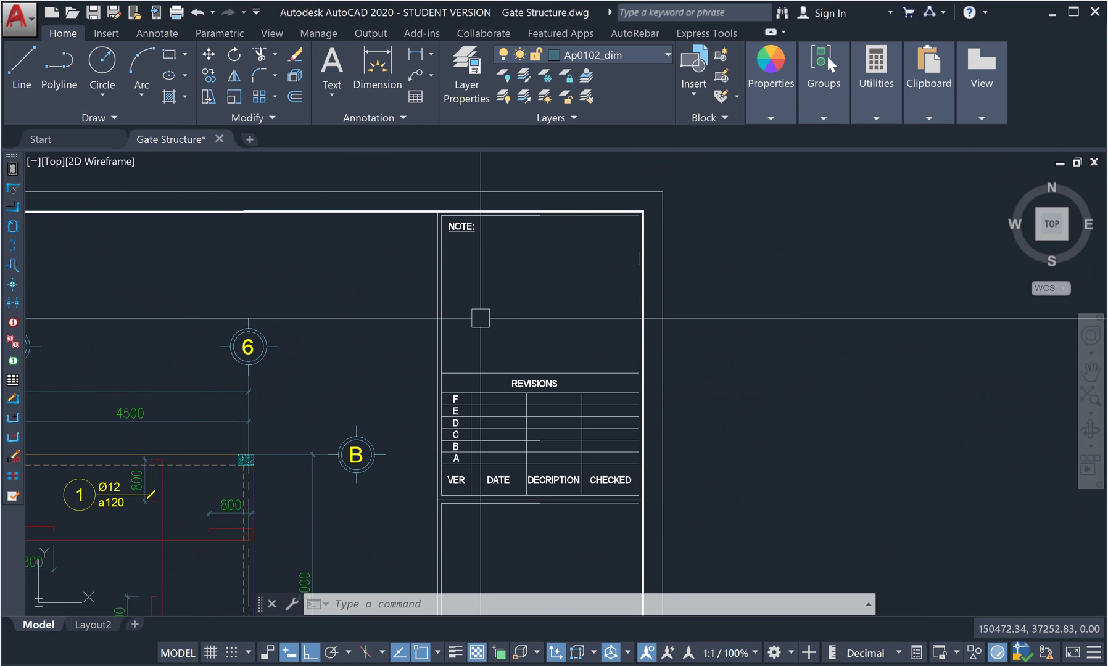
scroll(480, 318, "down", 2)
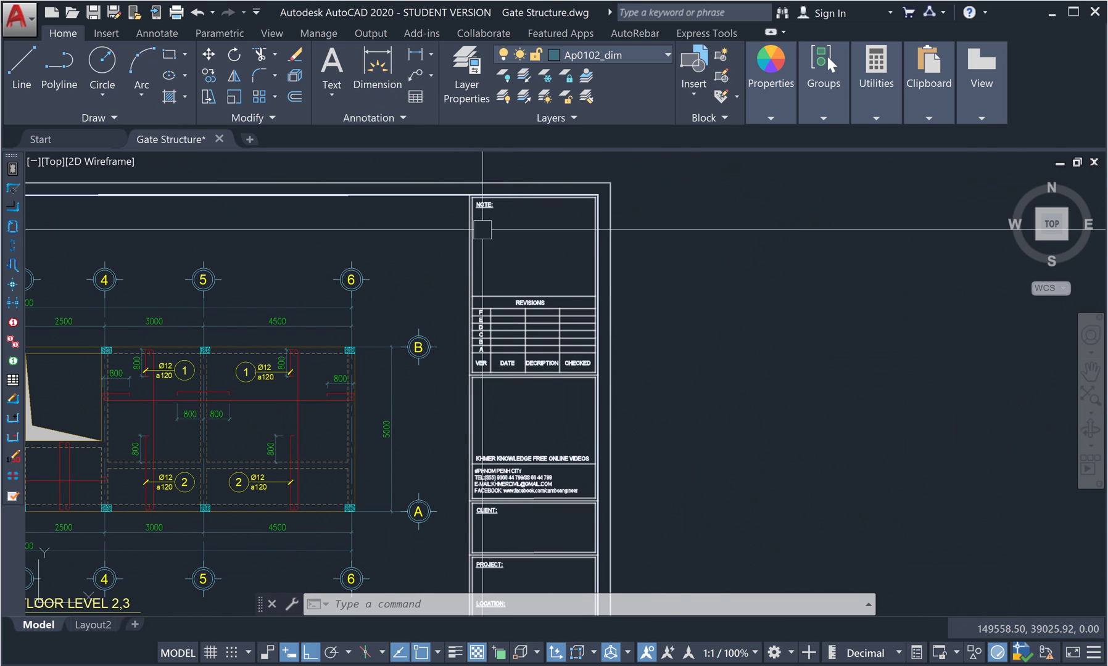
middle_click_drag(440, 342, 598, 279)
scroll(598, 279, "down", 4)
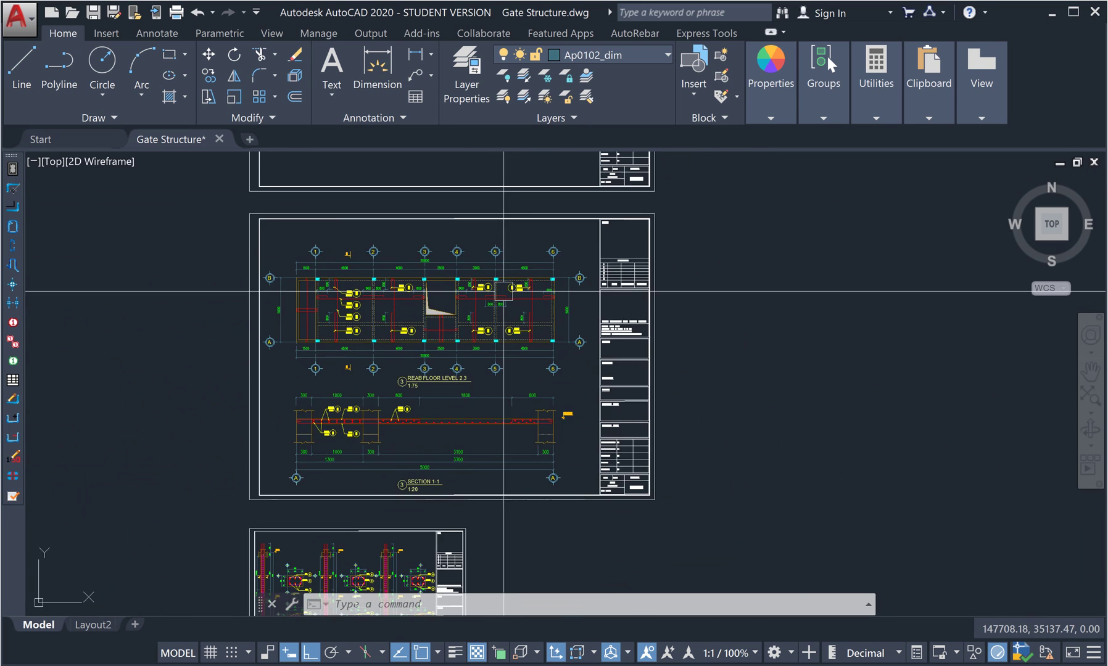
middle_click_drag(529, 210, 598, 210)
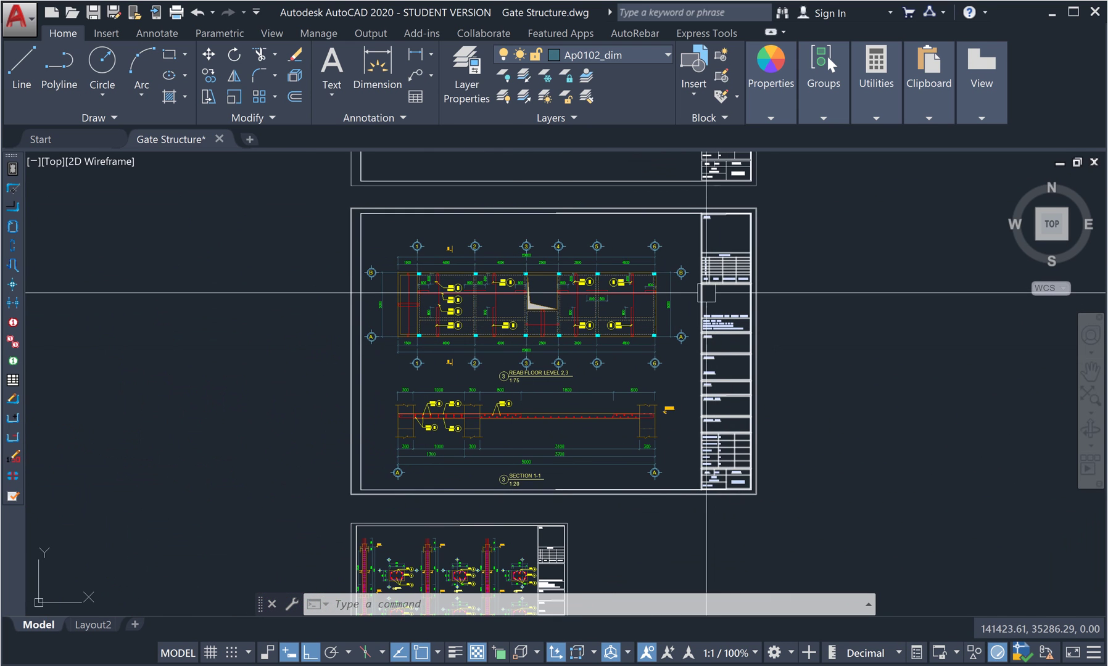
middle_click_drag(476, 442, 433, 352)
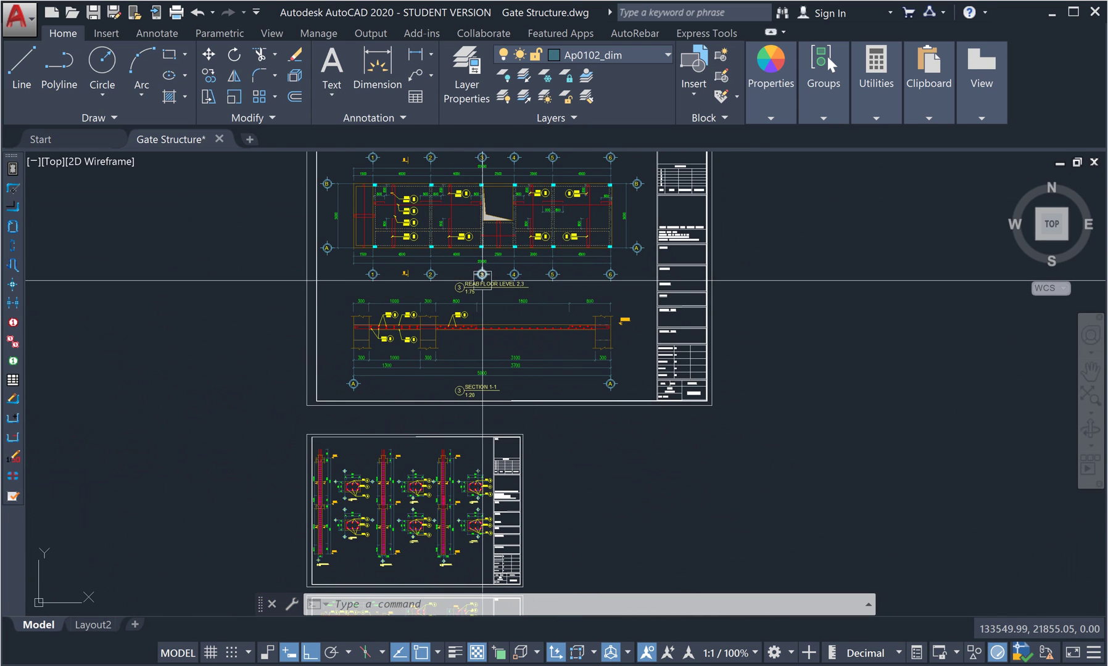
middle_click_drag(431, 234, 444, 377)
middle_click_drag(481, 185, 499, 341)
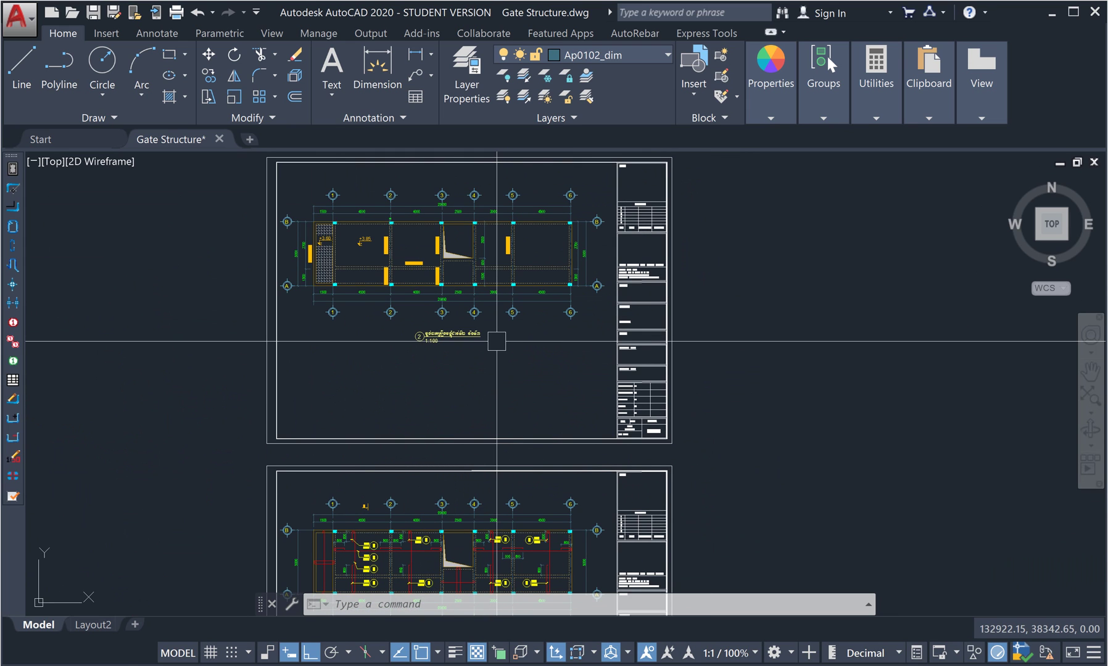
scroll(494, 341, "down", 4)
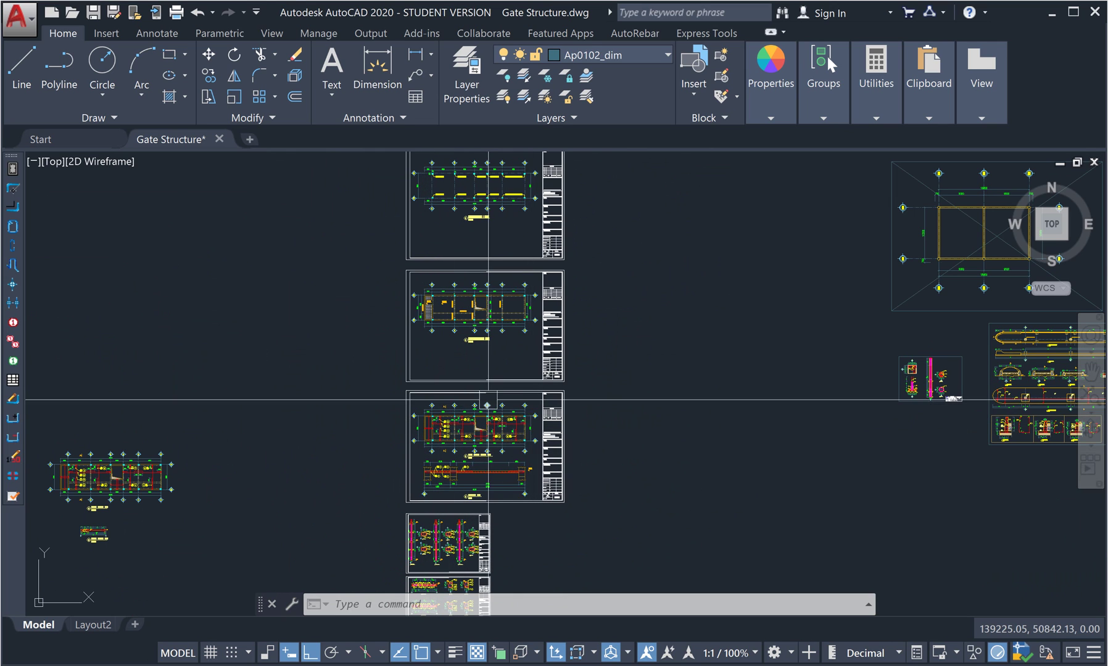
scroll(455, 430, "up", 4)
scroll(451, 421, "down", 2)
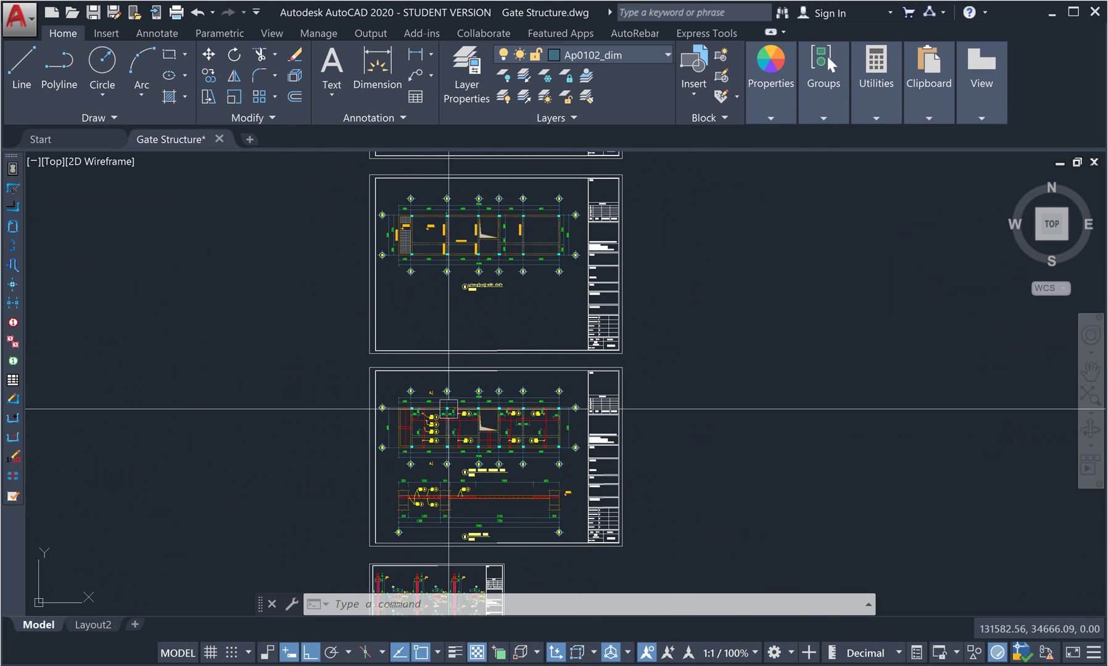
scroll(495, 337, "down", 2)
scroll(492, 396, "up", 4)
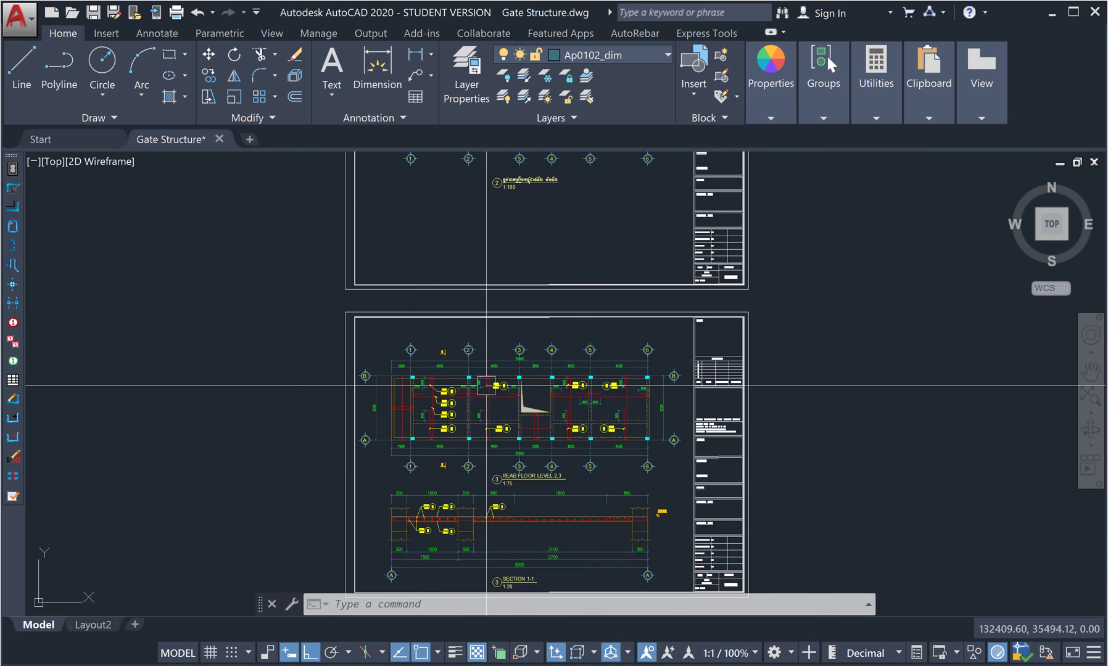
scroll(479, 334, "up", 3)
middle_click_drag(479, 334, 485, 475)
scroll(485, 475, "down", 2)
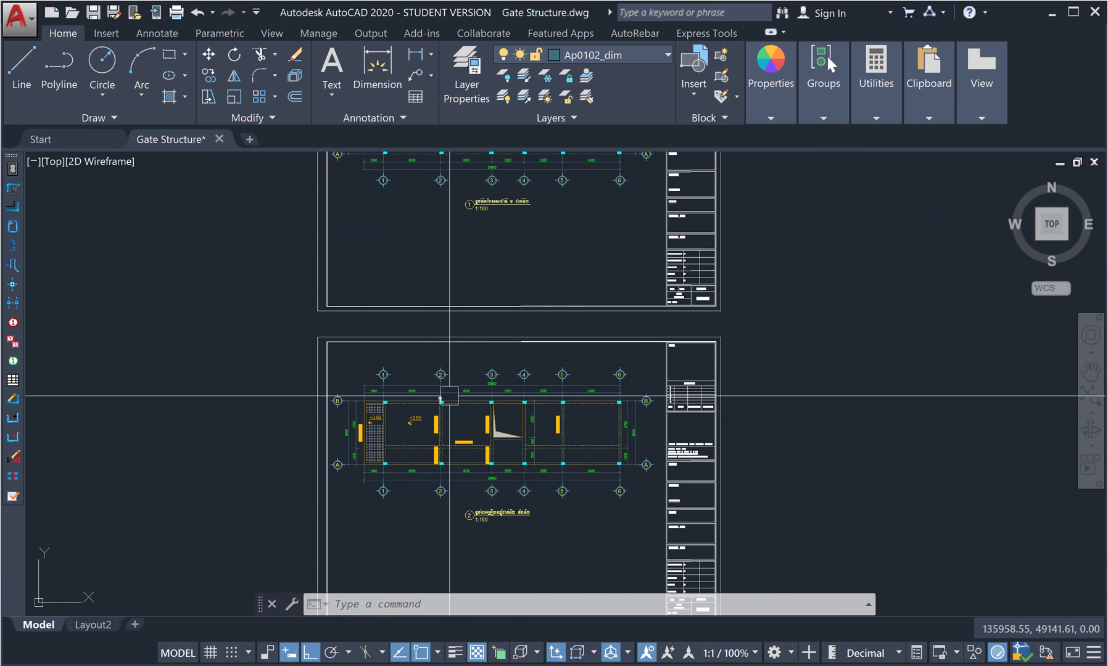
scroll(436, 260, "down", 2)
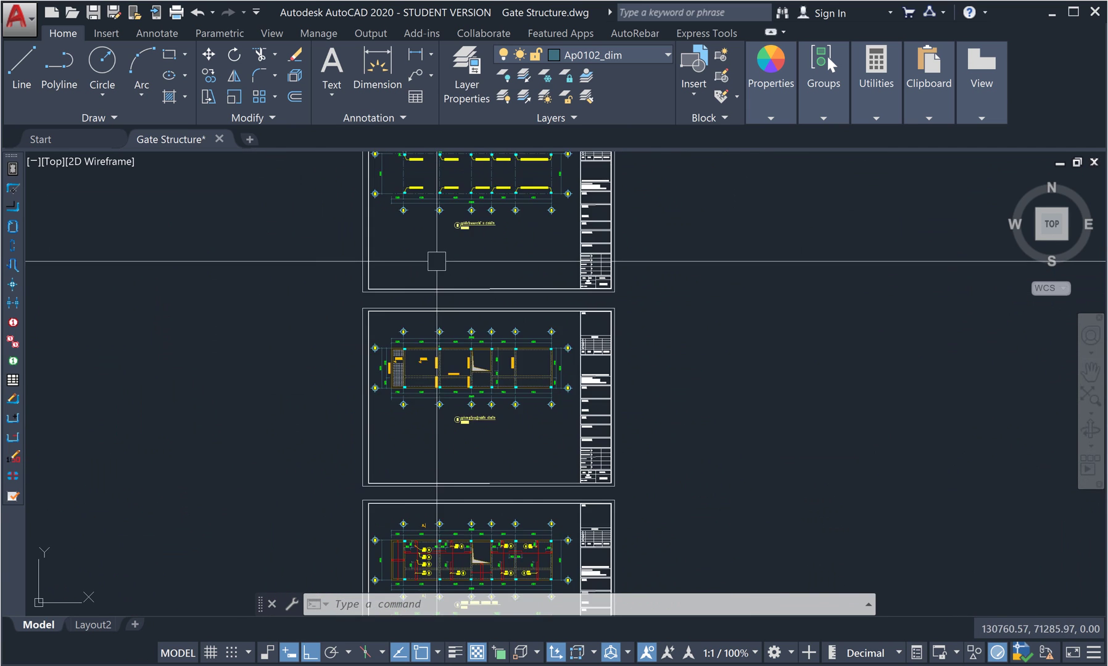
middle_click_drag(436, 259, 538, 355)
scroll(538, 355, "down", 1)
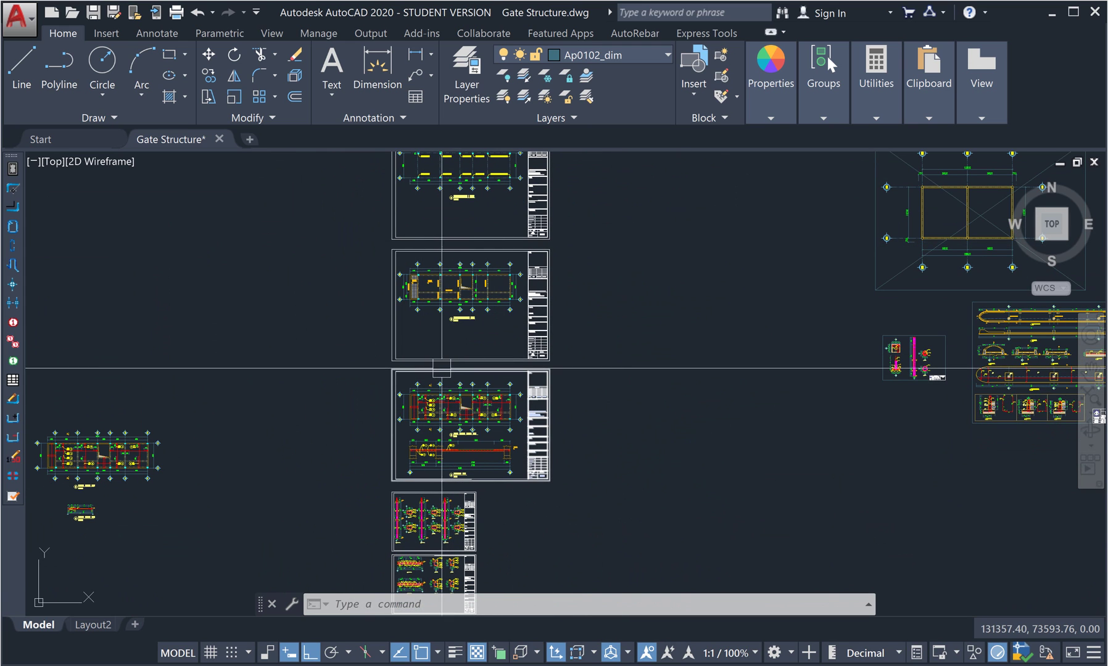
scroll(436, 389, "up", 2)
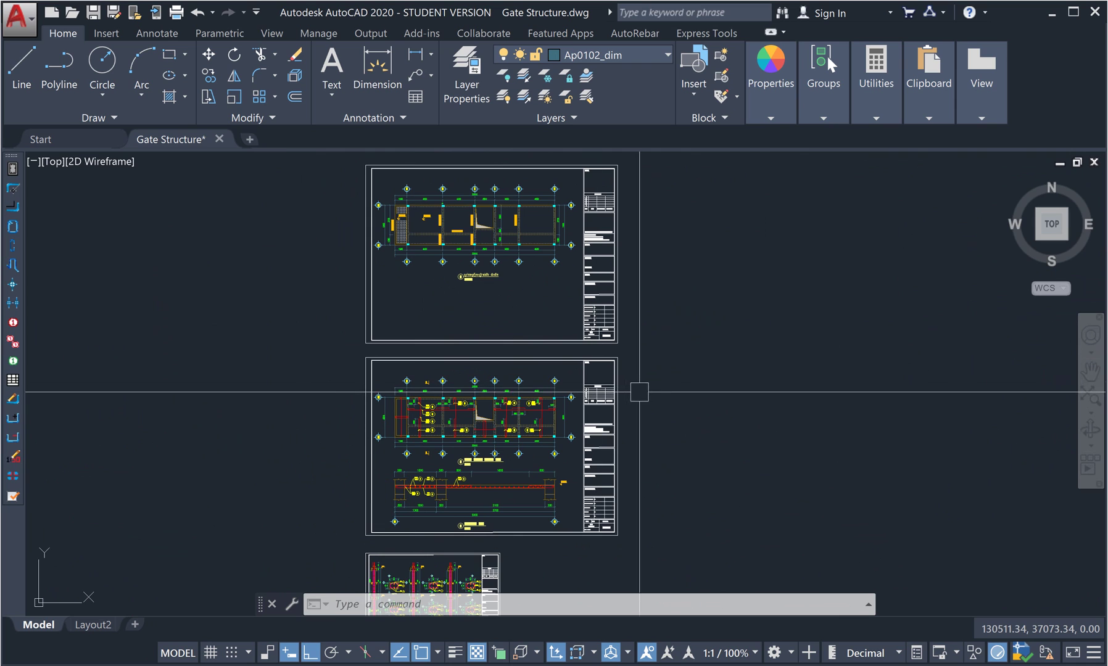
middle_click_drag(660, 385, 631, 361)
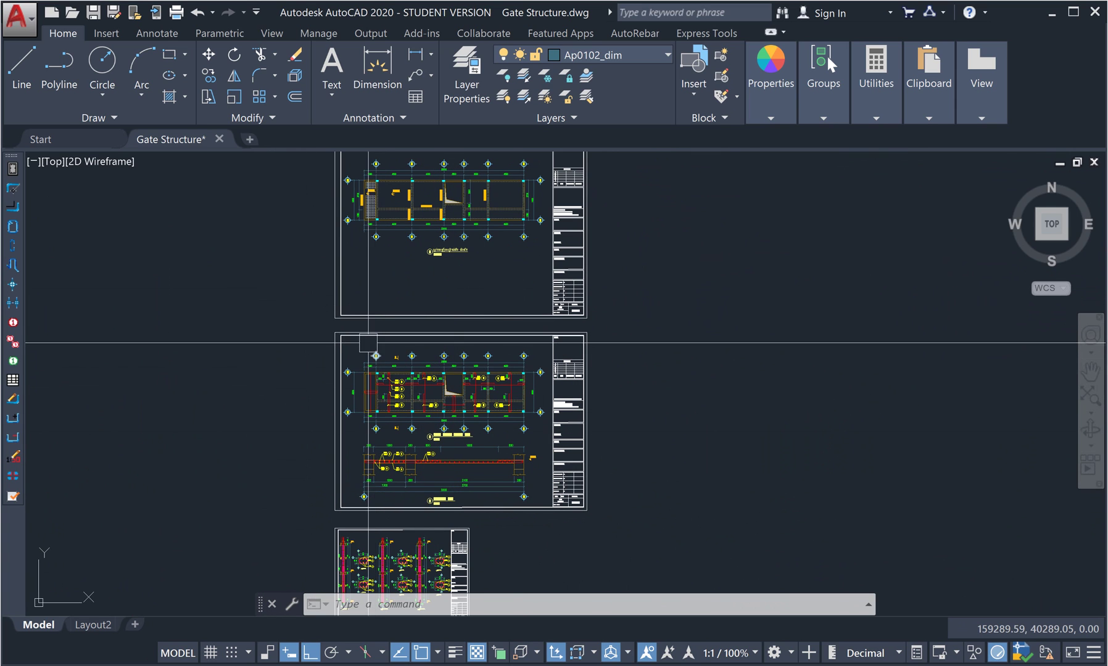
scroll(403, 367, "up", 2)
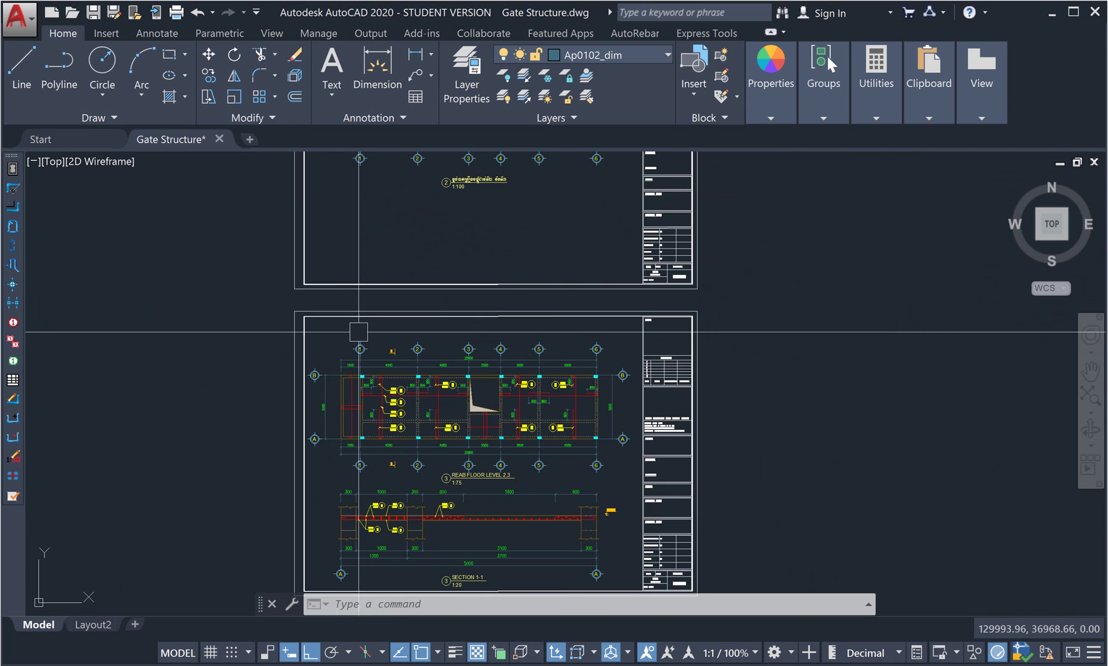
scroll(347, 365, "up", 3)
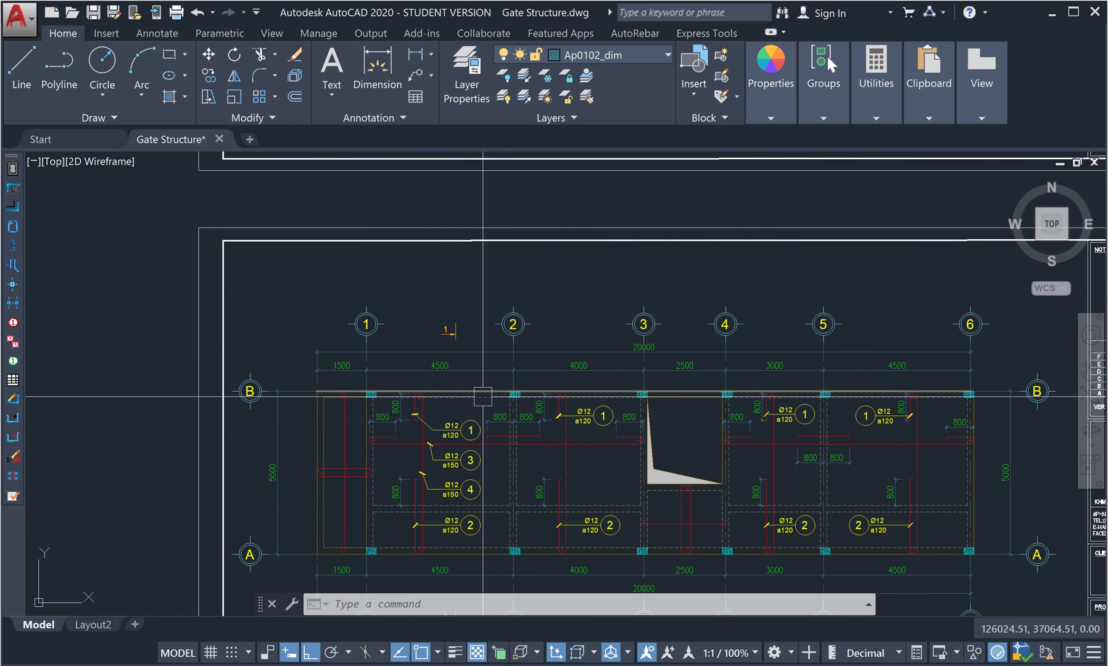
scroll(472, 358, "down", 1)
scroll(351, 334, "down", 5)
WBLOCK the middle sheet to the Desktop as Bibdcyuwaecvvn.dwg in AutoCAD 2007/LT2007 format
left_click(351, 285)
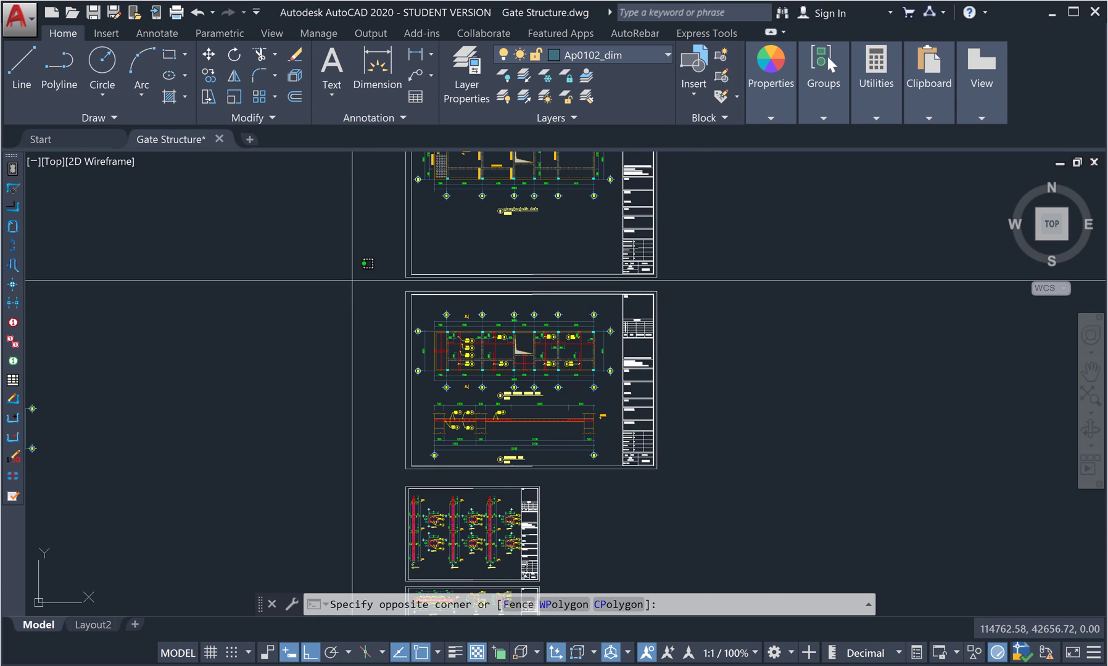
left_click(758, 476)
type("WB")
key("Return")
type("Bibdcyuwaecvvn")
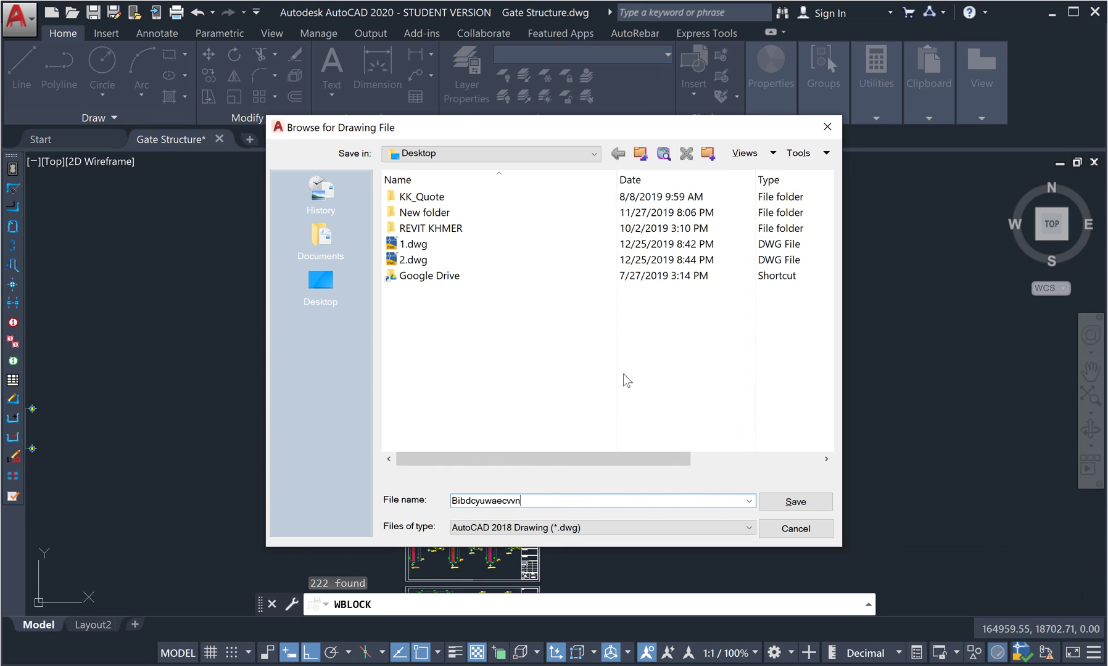
left_click(644, 528)
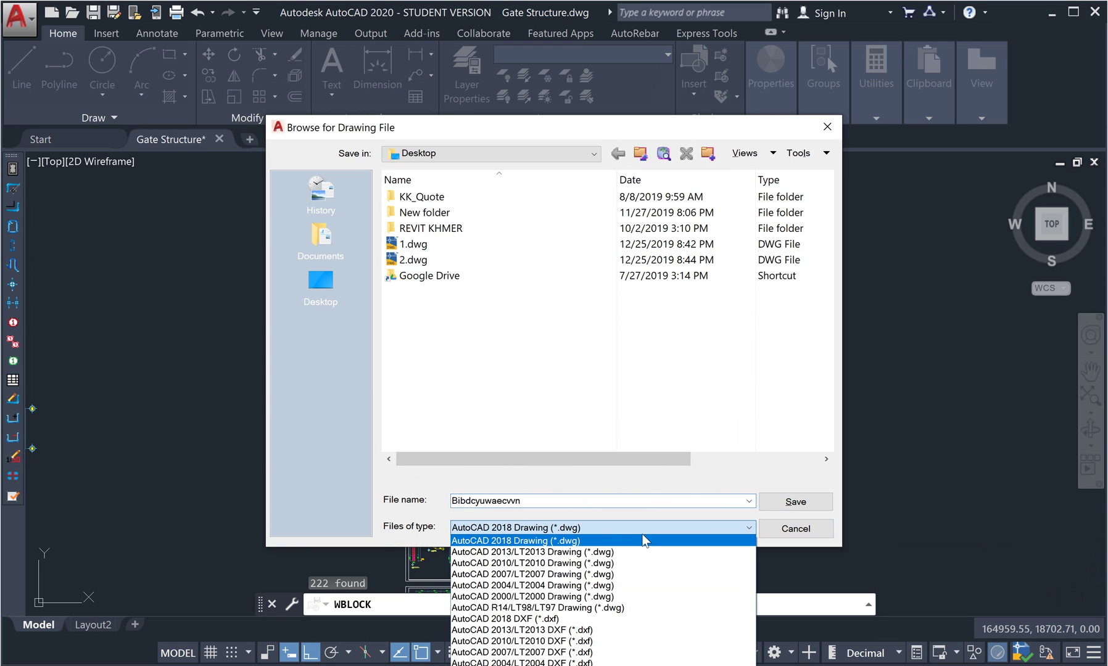
left_click(589, 575)
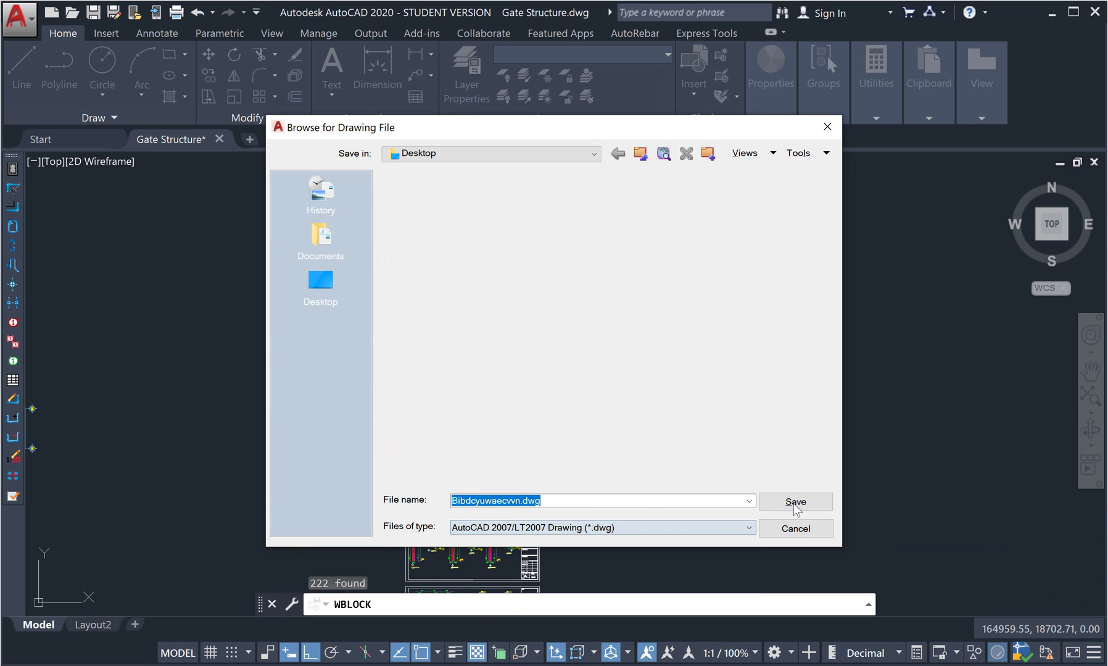
key("Return")
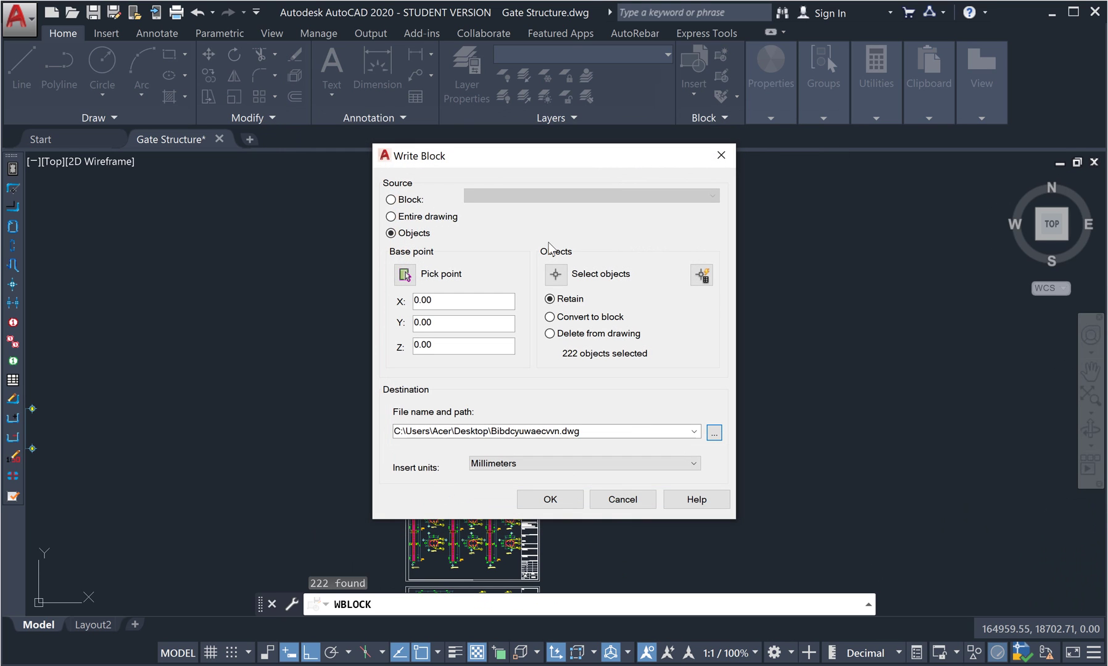
left_click(548, 496)
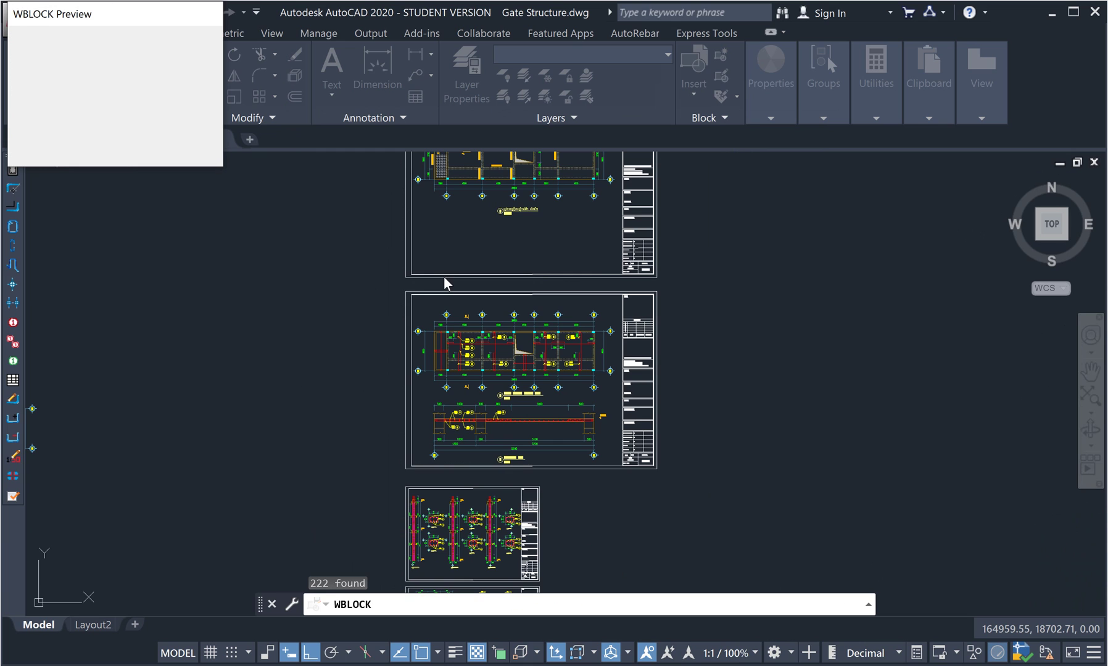
middle_click_drag(275, 250, 283, 260)
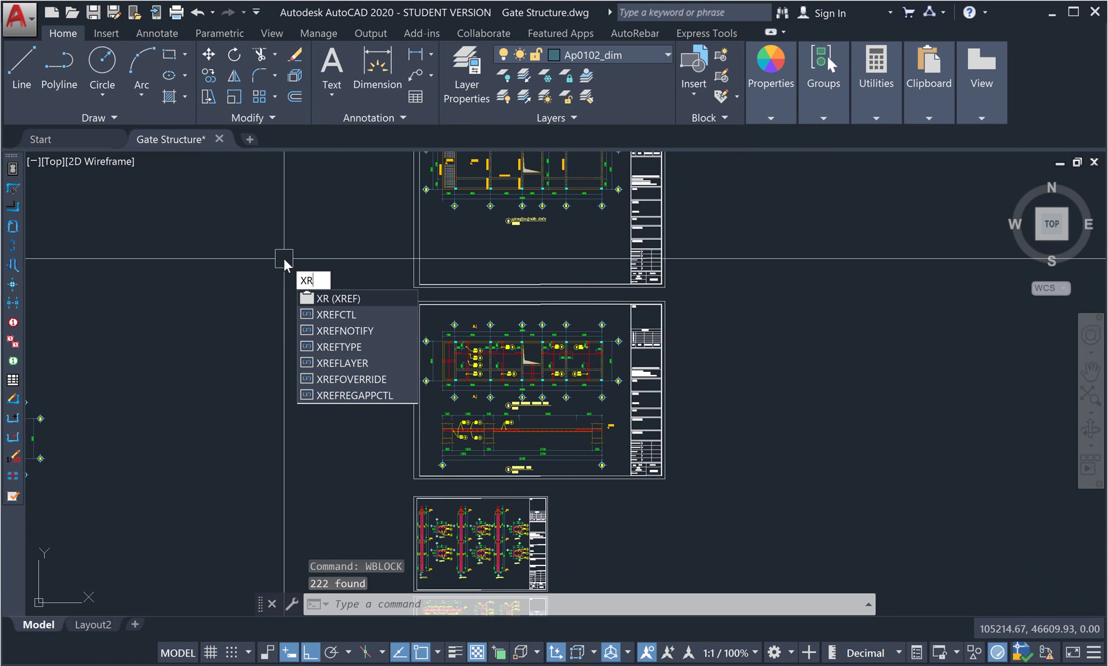
Attach Bibdcyuwaecvvn.dwg as an xref with default scale and rotation
key("Return")
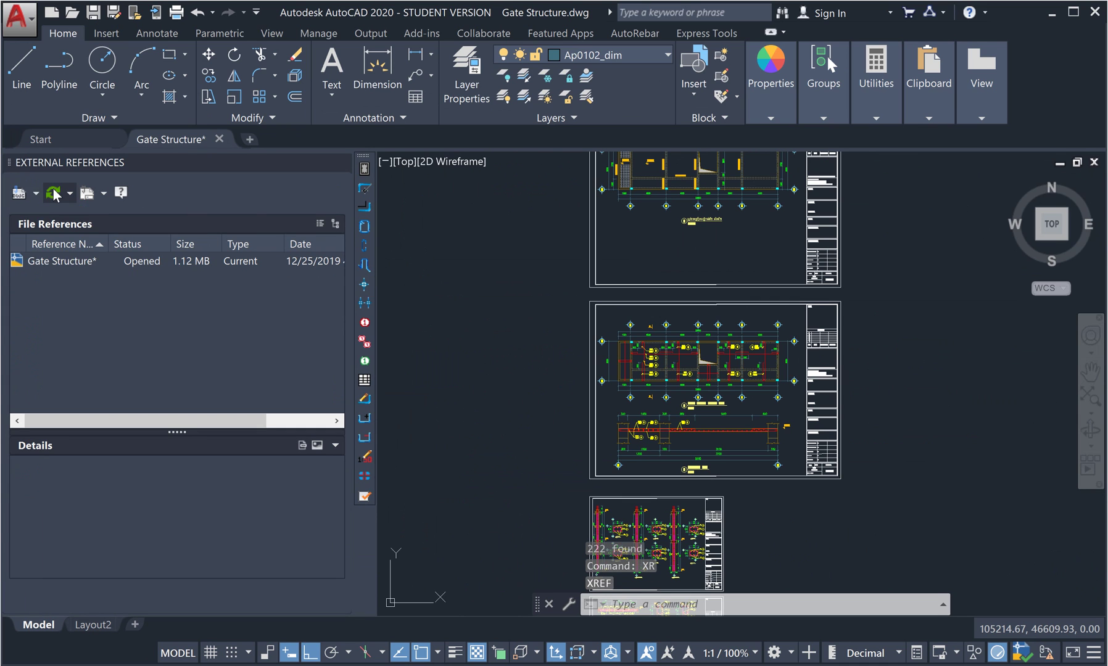
left_click(35, 194)
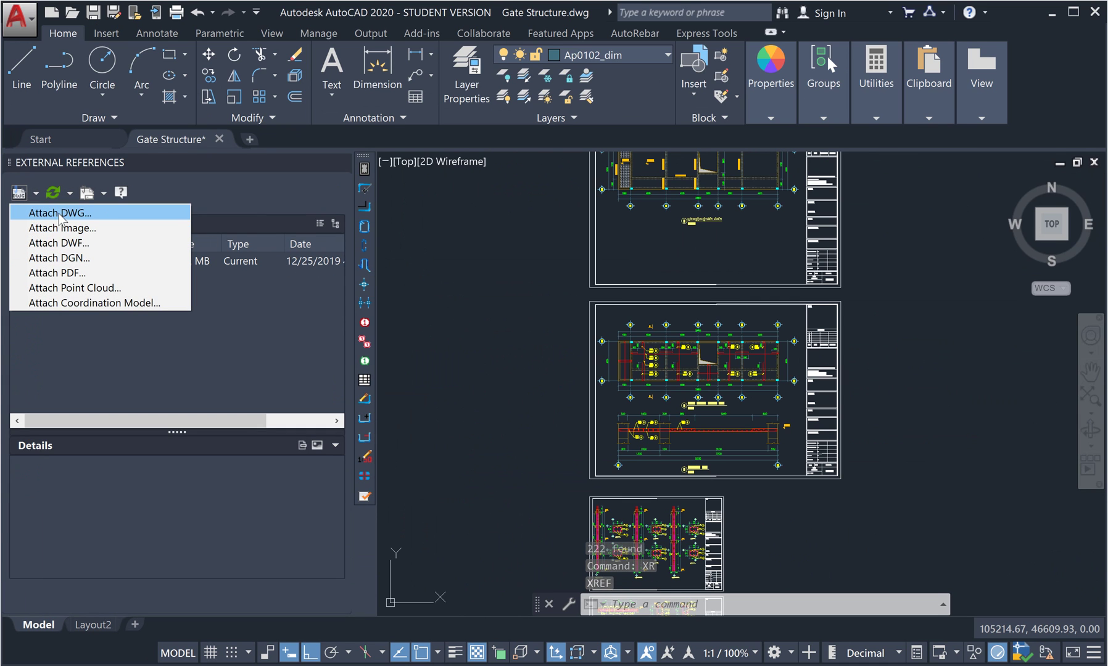
left_click(62, 214)
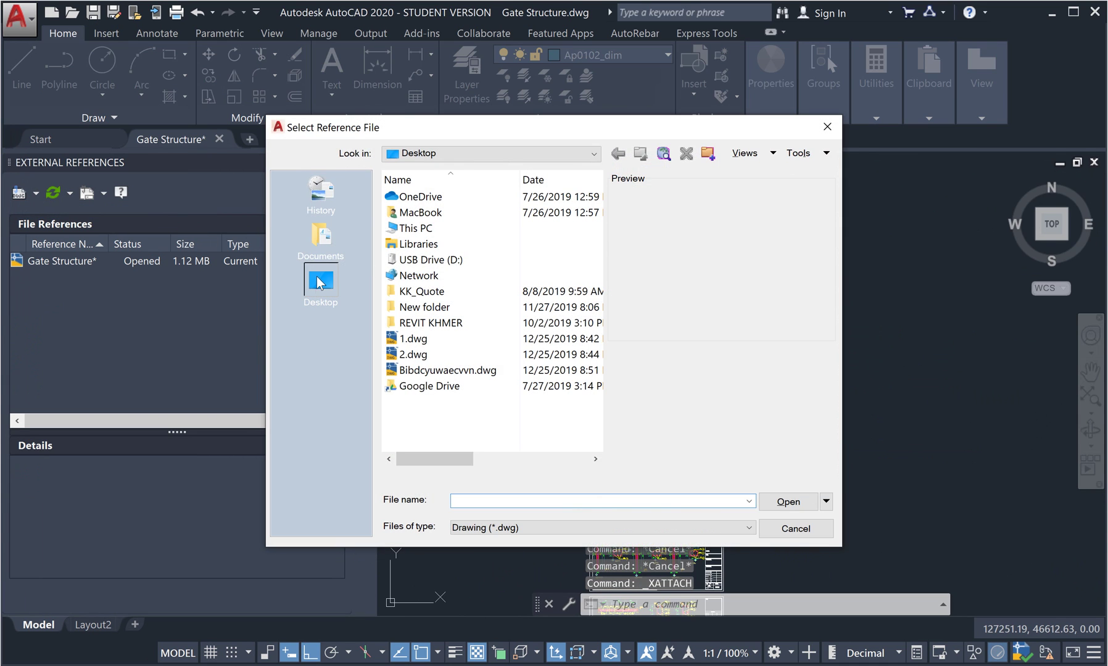
left_click(440, 371)
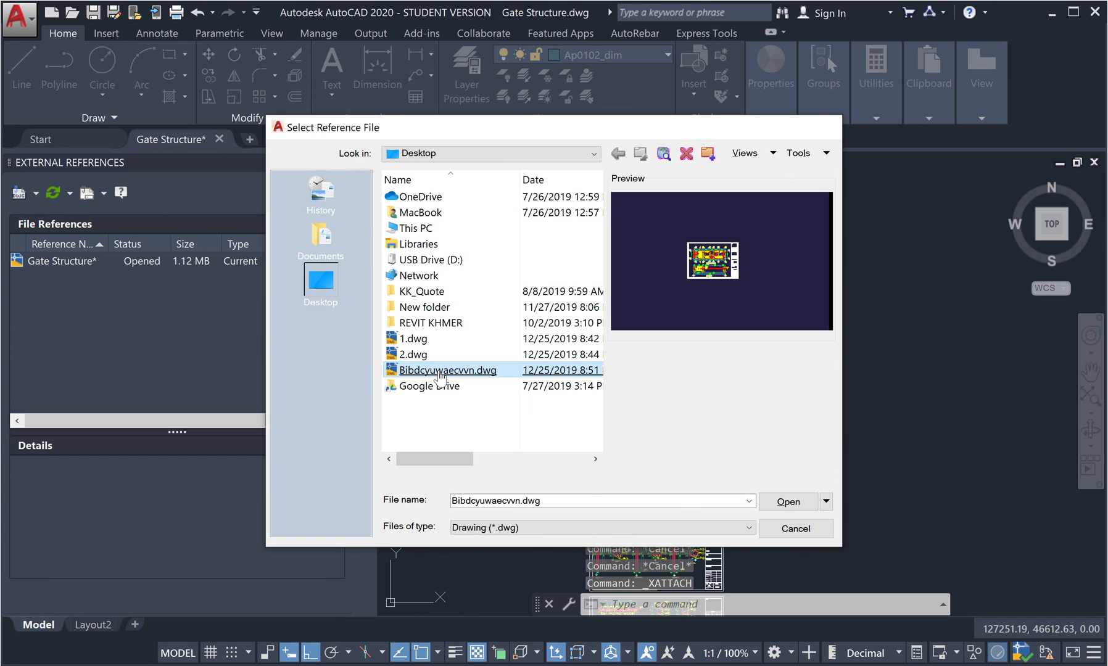
double_click(440, 371)
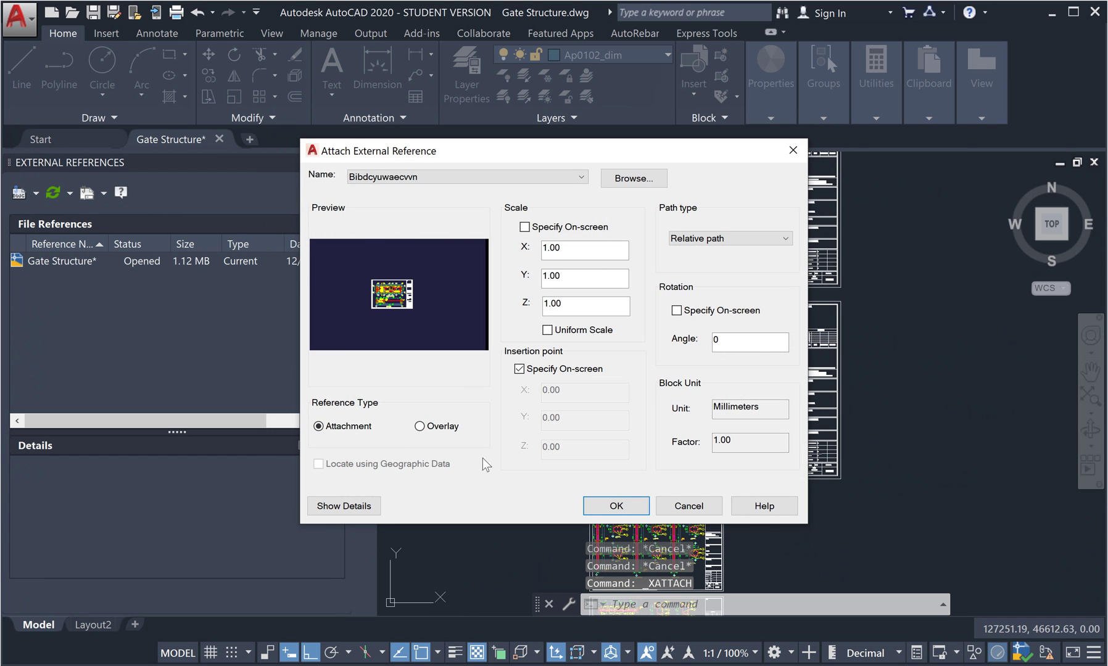
left_click(617, 506)
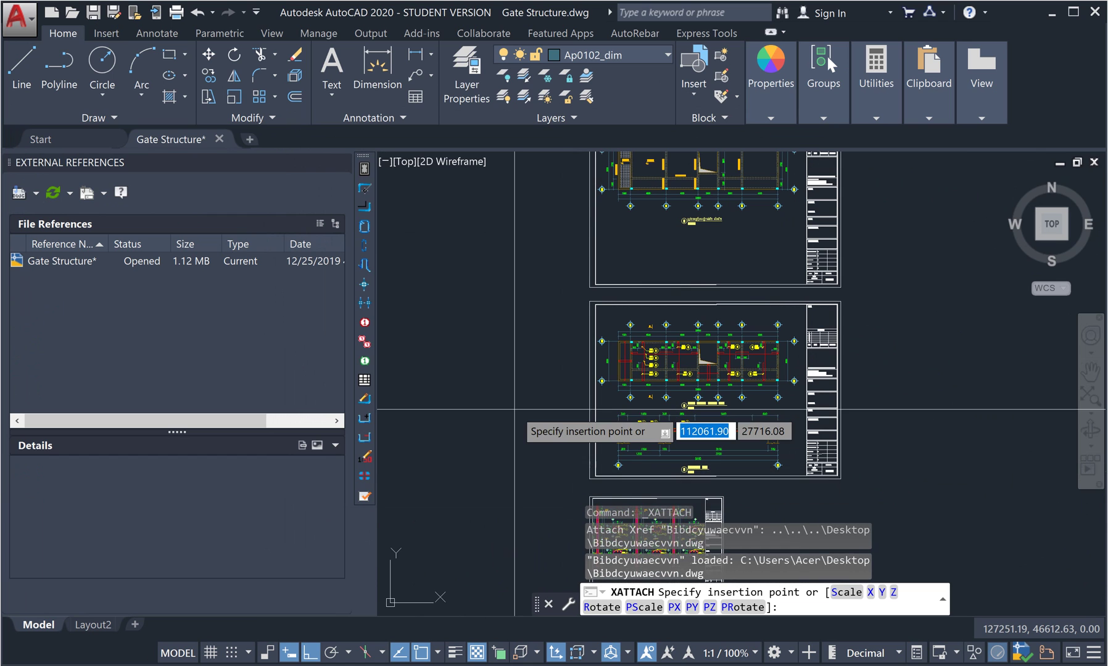
Place the xref in an empty area beside the original sheets and centre it in view
scroll(515, 394, "down", 3)
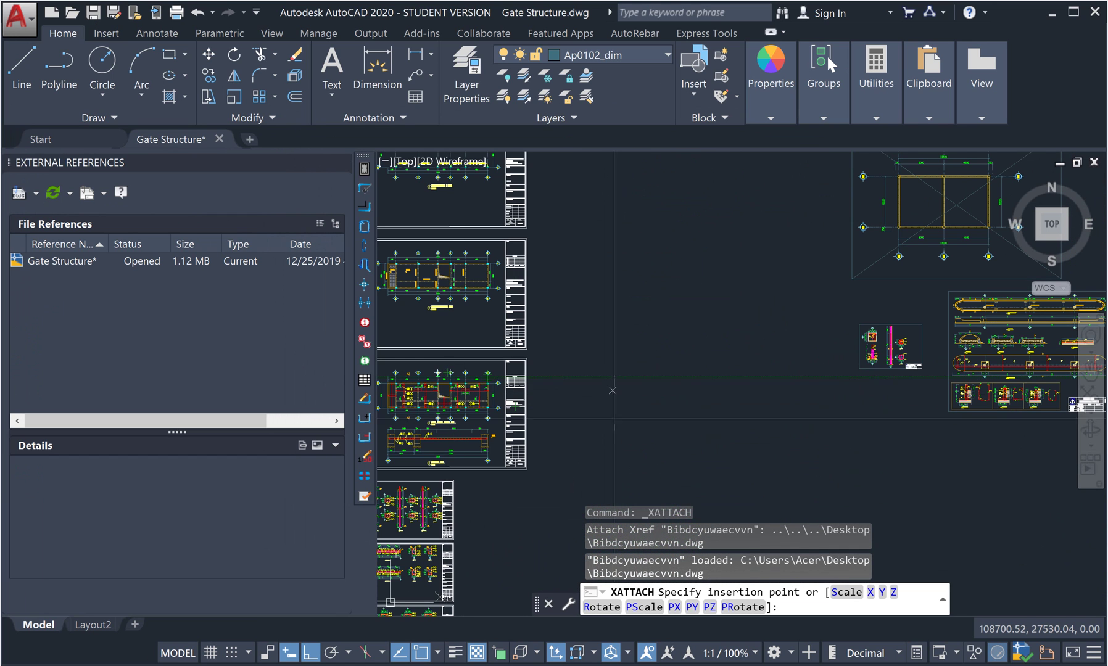
scroll(588, 451, "down", 3)
middle_click_drag(630, 450, 530, 412)
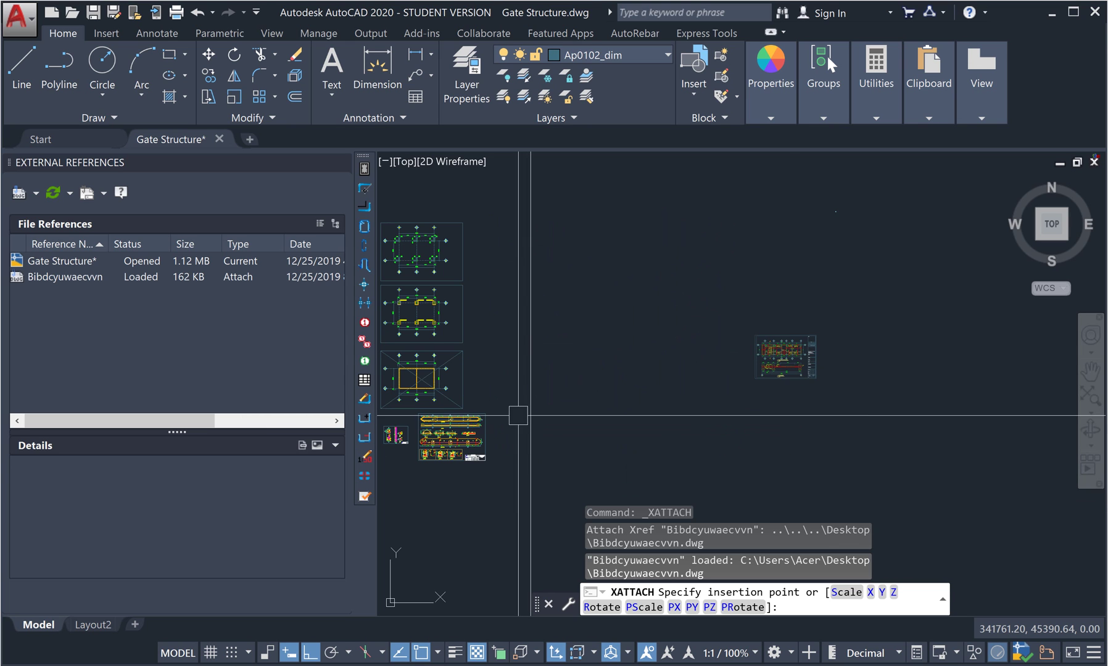
left_click(568, 370)
scroll(569, 371, "up", 3)
scroll(678, 382, "down", 1)
middle_click_drag(719, 377, 546, 383)
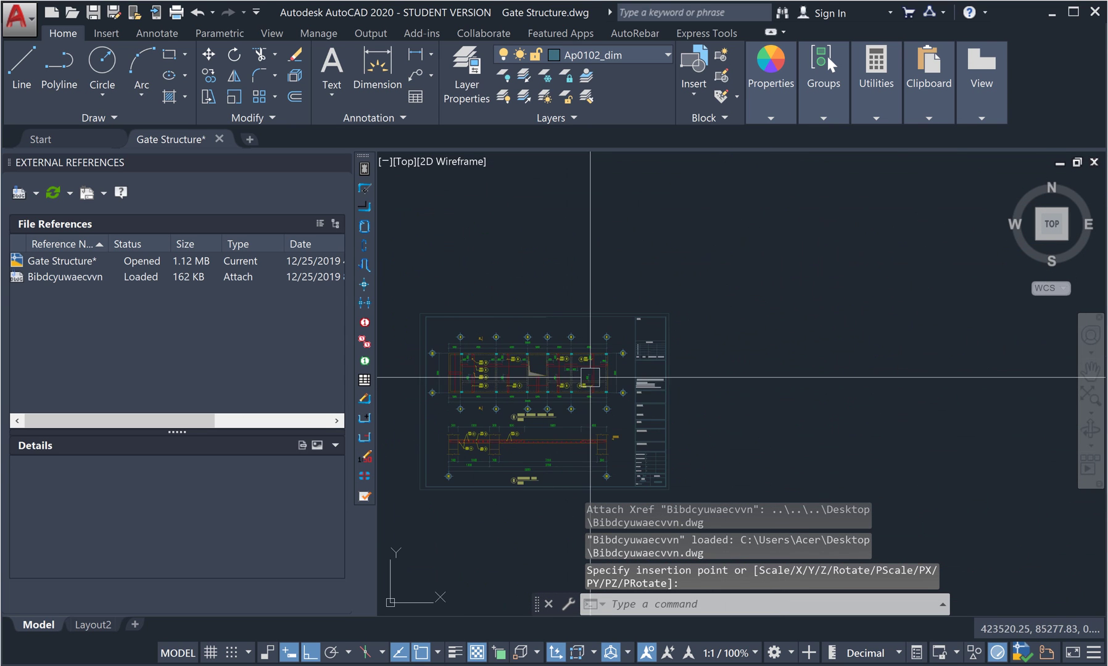
scroll(546, 384, "up", 3)
scroll(589, 351, "down", 3)
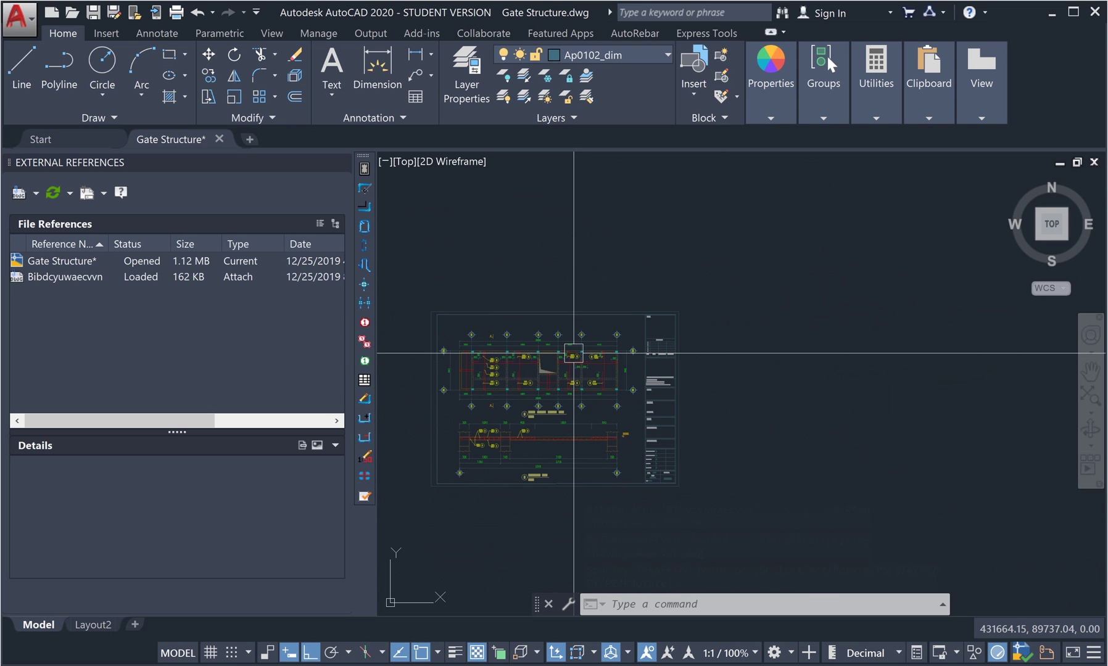
scroll(574, 354, "up", 3)
scroll(570, 370, "up", 5)
middle_click_drag(382, 290, 721, 302)
scroll(586, 312, "down", 6)
middle_click_drag(710, 259, 736, 225)
Window-select the attached xref, cancel, then zoom around to inspect it
left_click(857, 296)
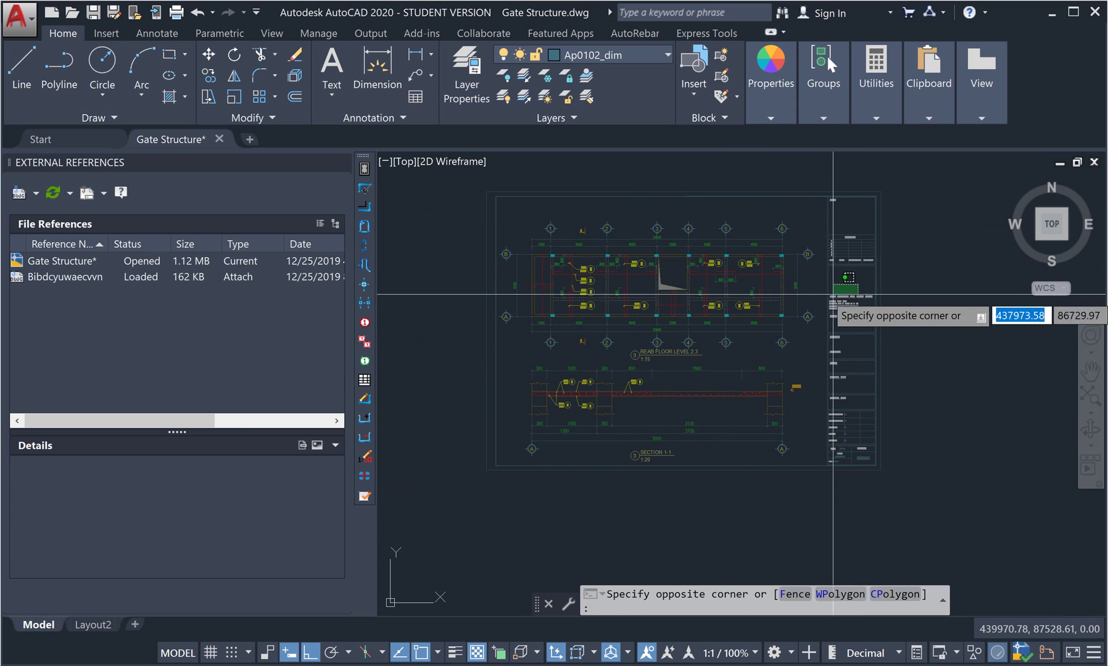
left_click(839, 338)
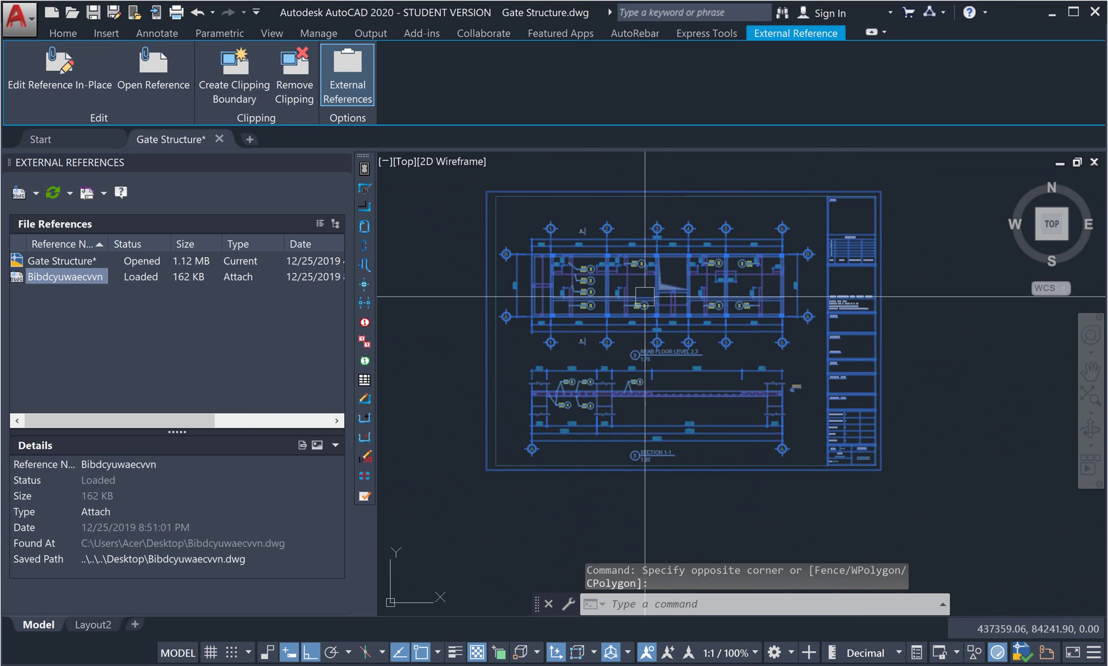
scroll(619, 281, "down", 1)
scroll(618, 281, "up", 3)
scroll(594, 286, "down", 2)
key("Escape")
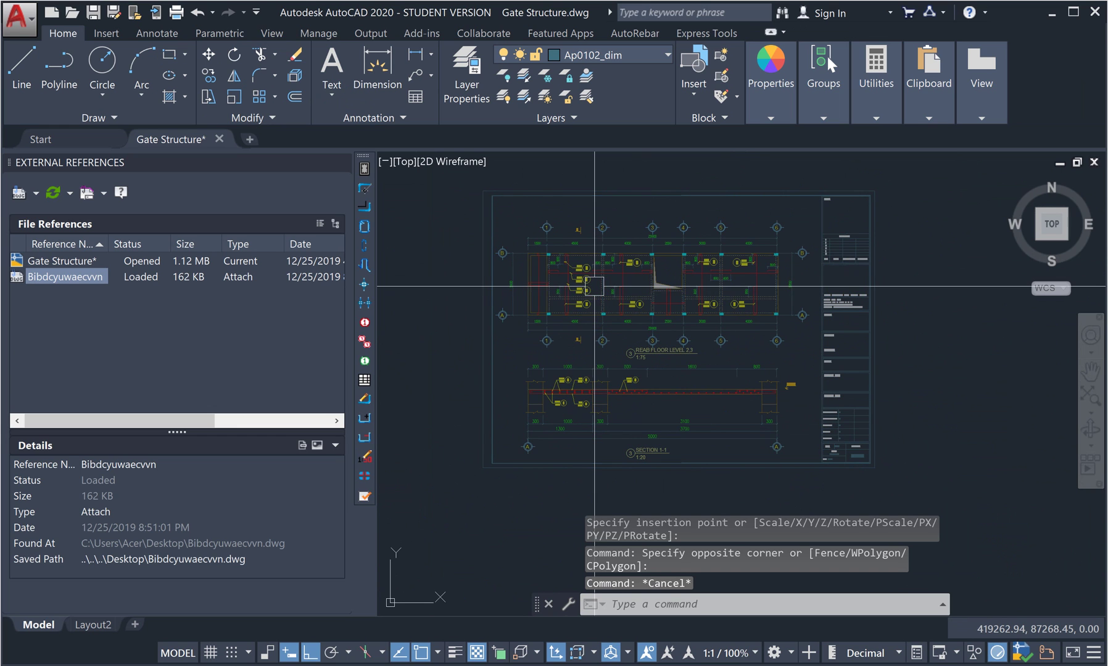
scroll(577, 258, "up", 6)
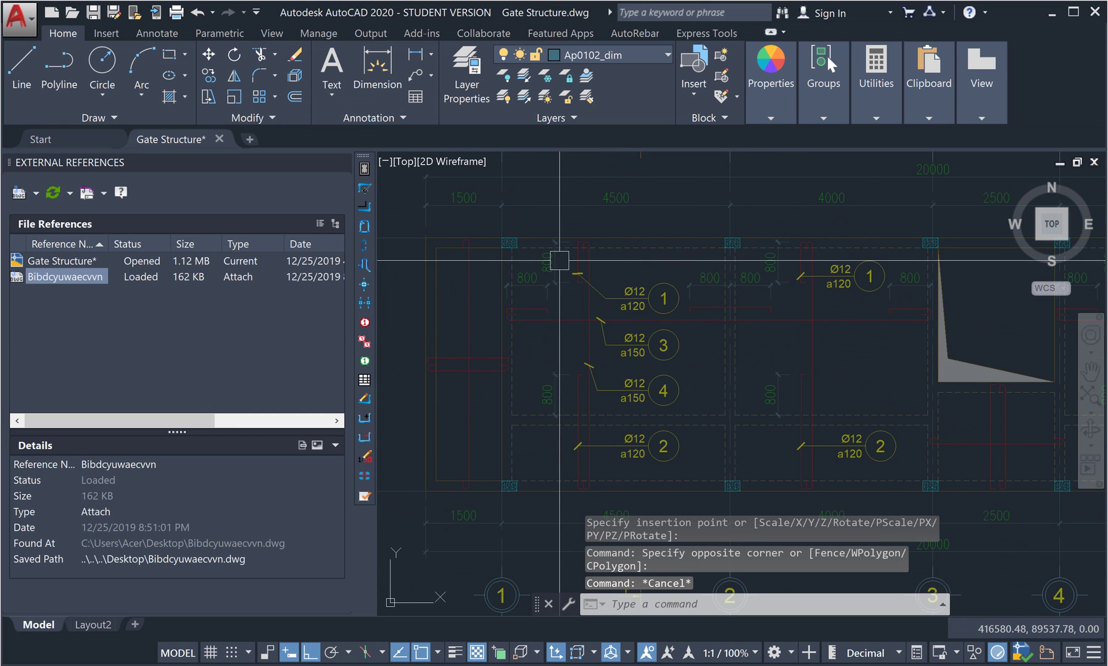
scroll(531, 212, "down", 2)
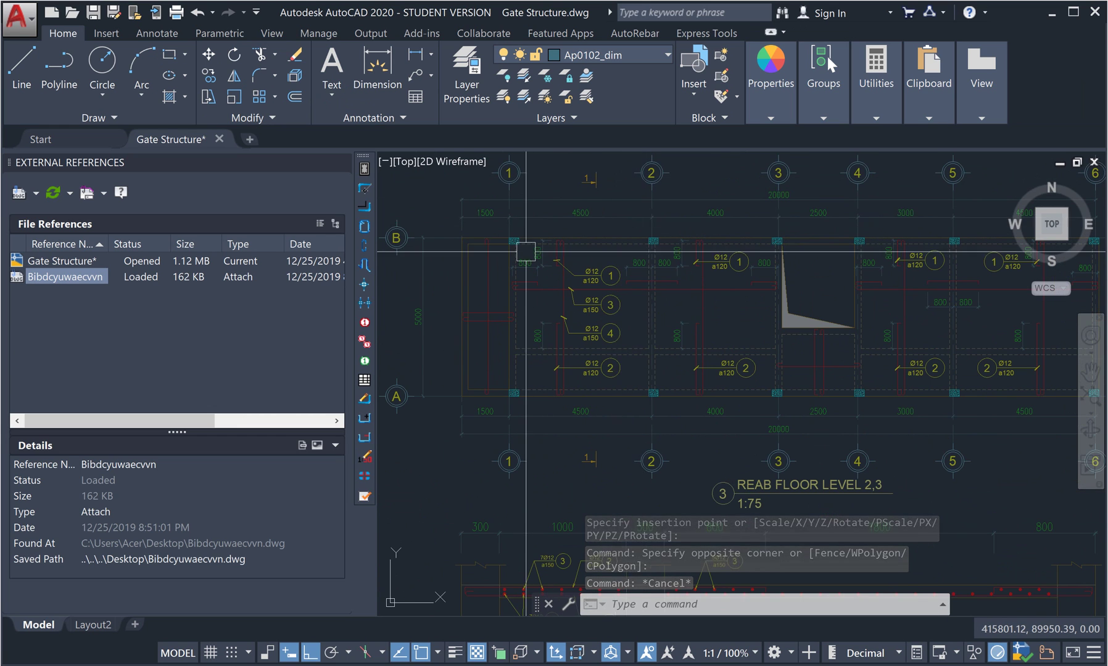
scroll(631, 260, "down", 4)
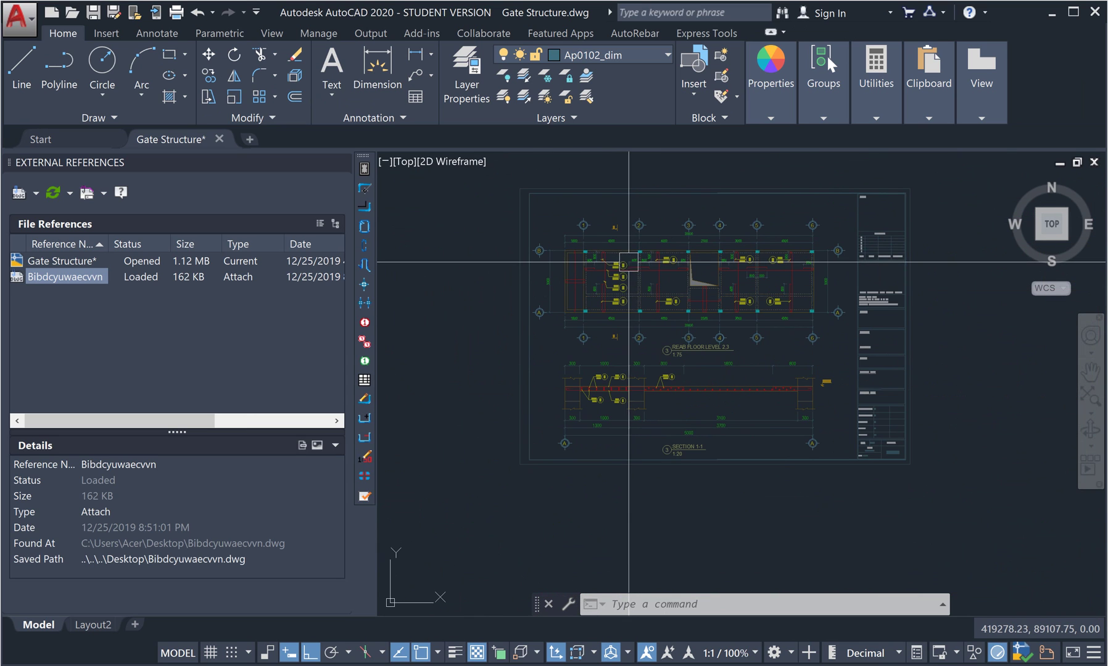
scroll(628, 262, "up", 2)
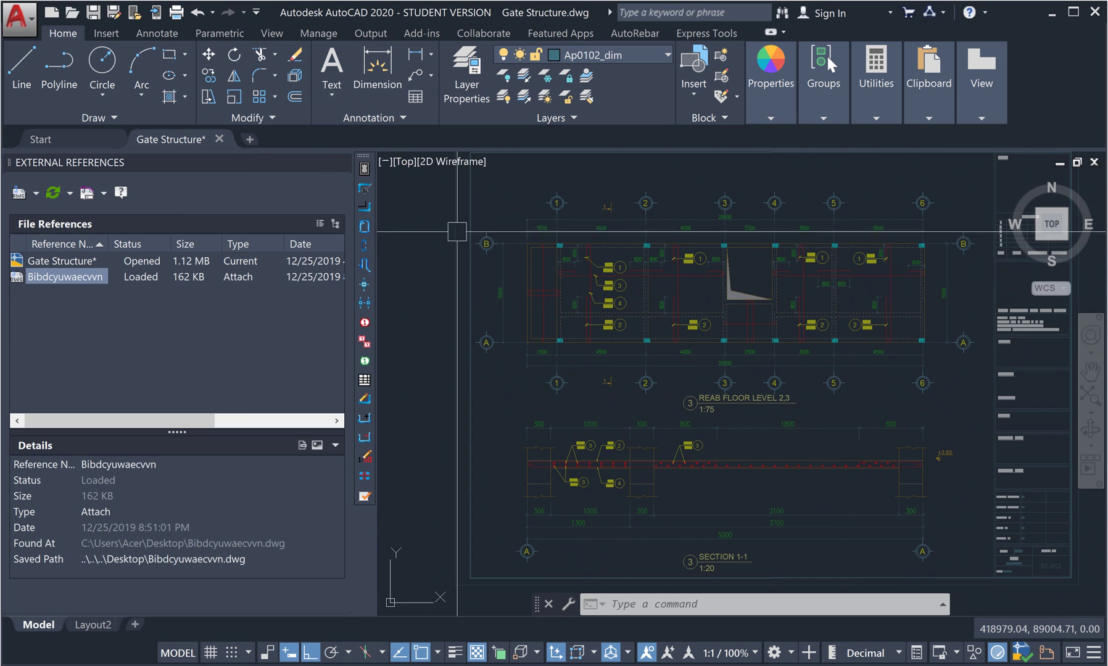
scroll(636, 266, "down", 4)
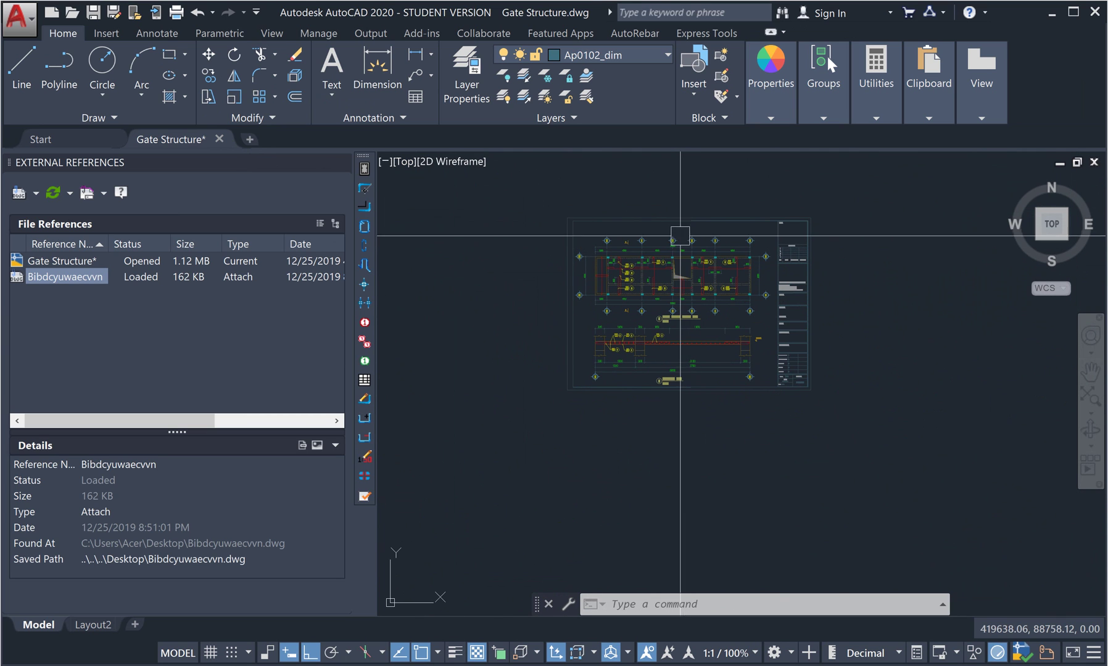
scroll(698, 284, "up", 5)
scroll(673, 247, "up", 3)
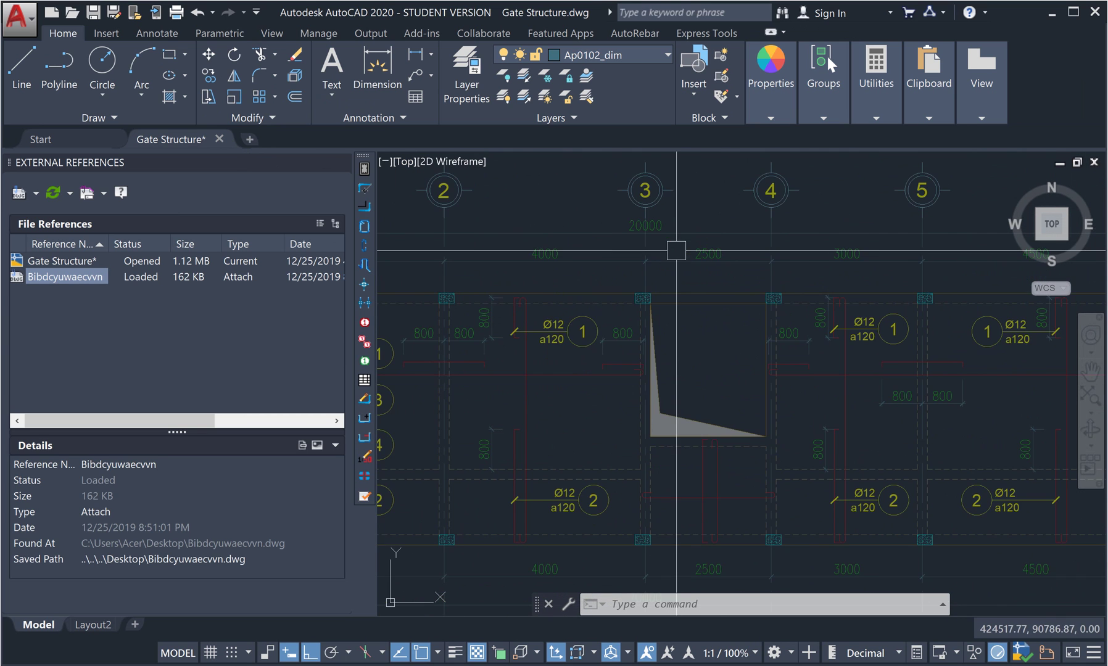
scroll(666, 228, "down", 6)
Select the Bibdcyuwaecvvn xref, both in the drawing and from its palette entry
left_click(653, 206)
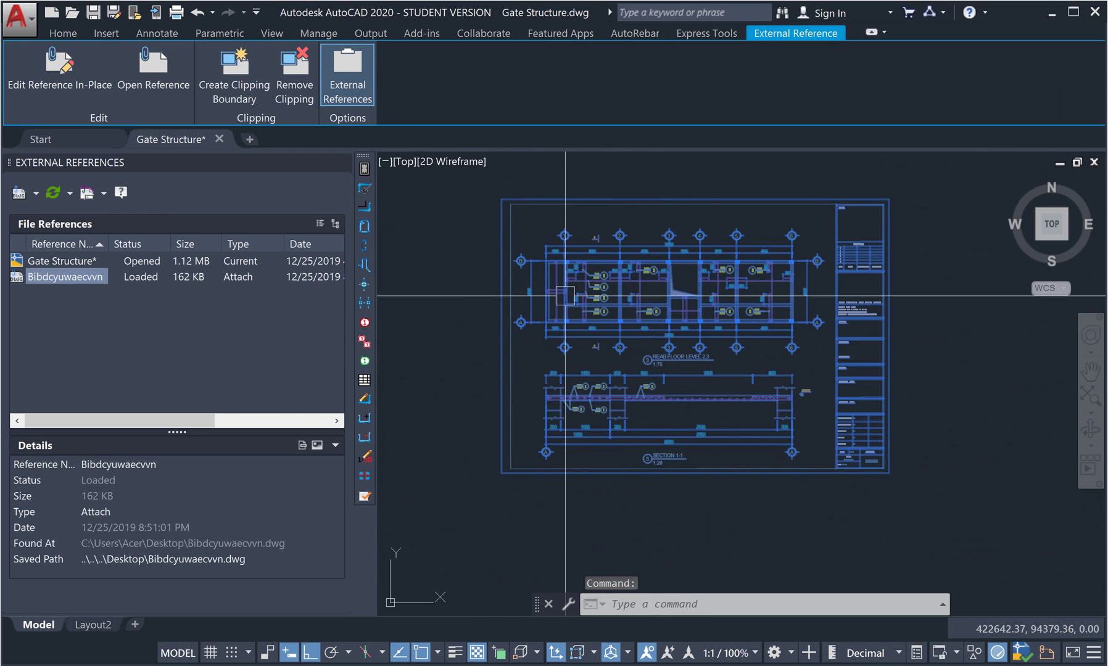
key("Escape")
key("Escape")
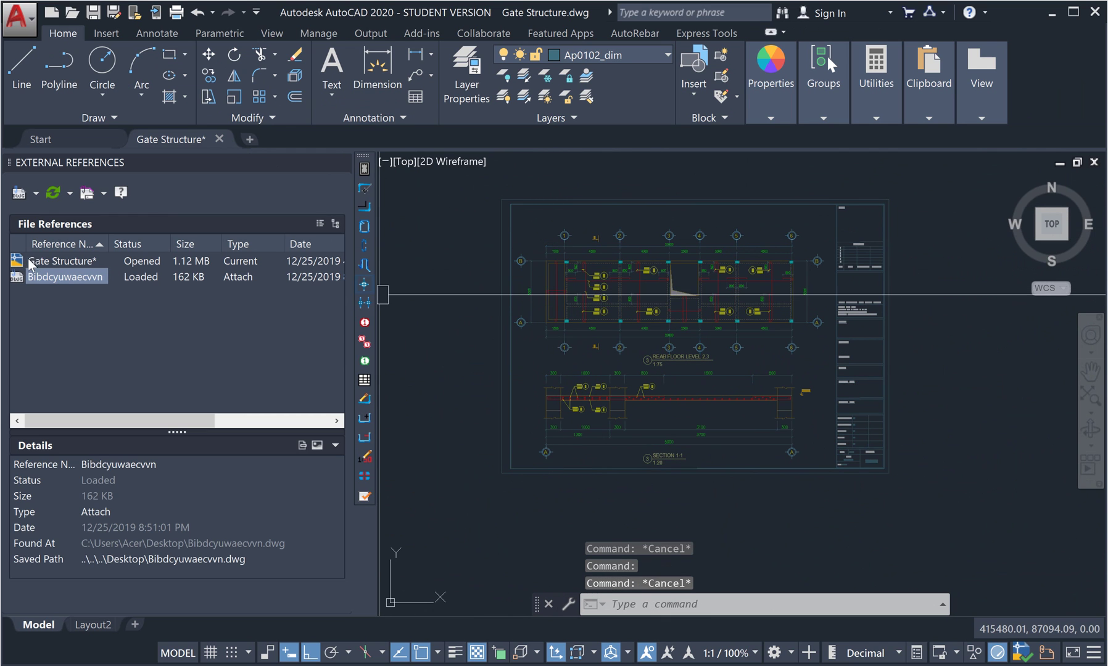
right_click(51, 279)
left_click(80, 346)
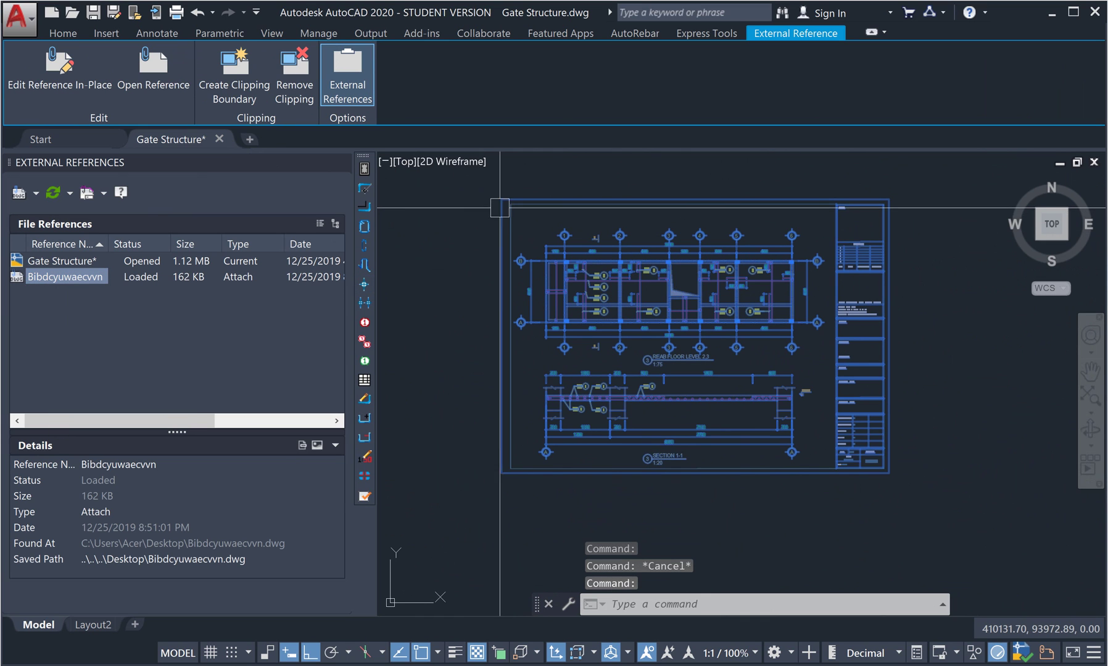
key("Escape")
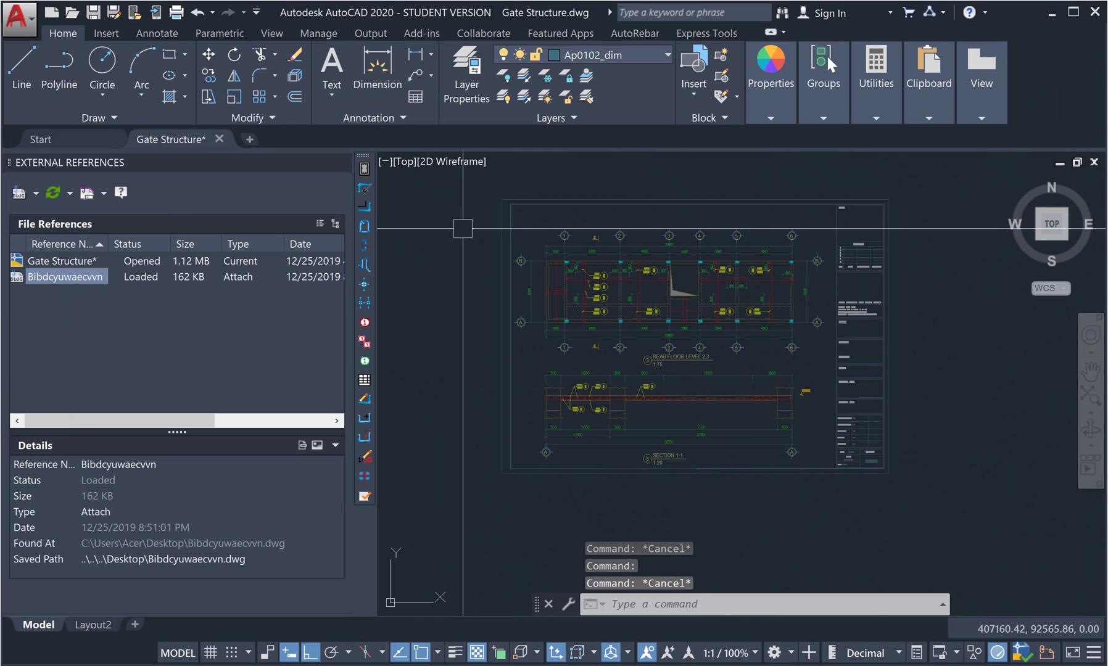
left_click(573, 200)
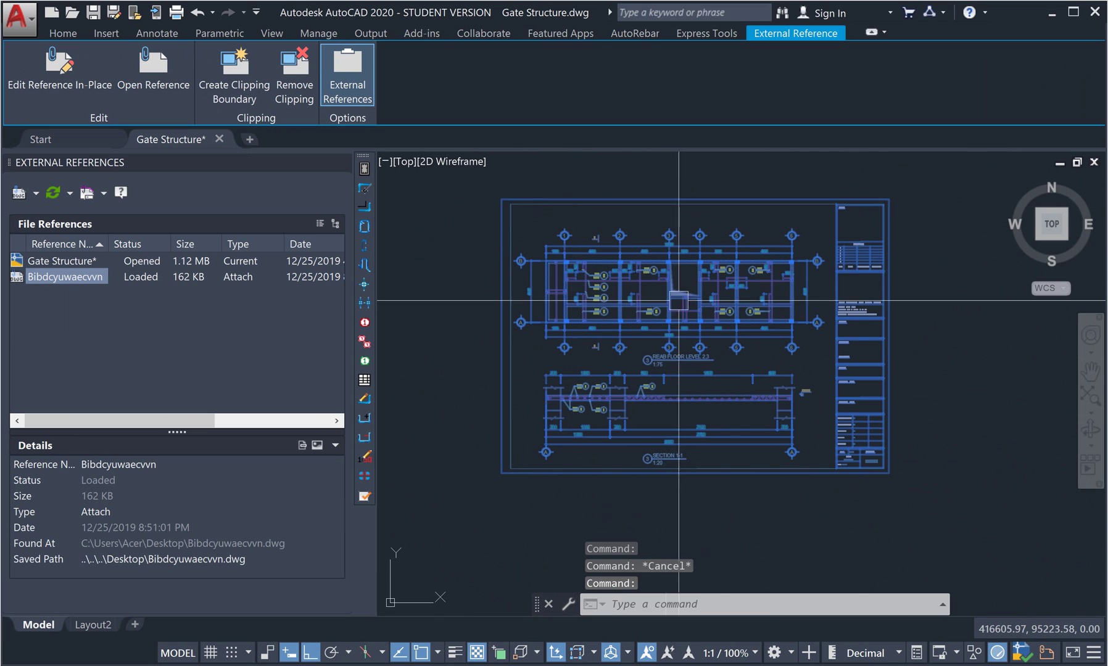
Bind the Bibdcyuwaecvvn xref as a block and explode it with X
right_click(58, 283)
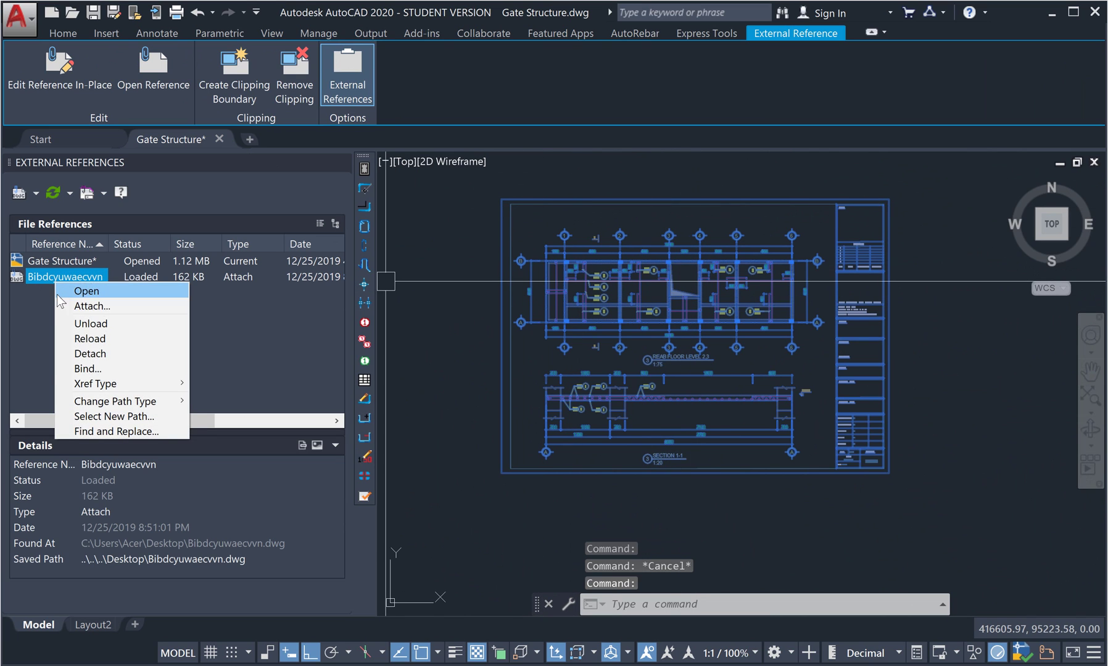
left_click(86, 369)
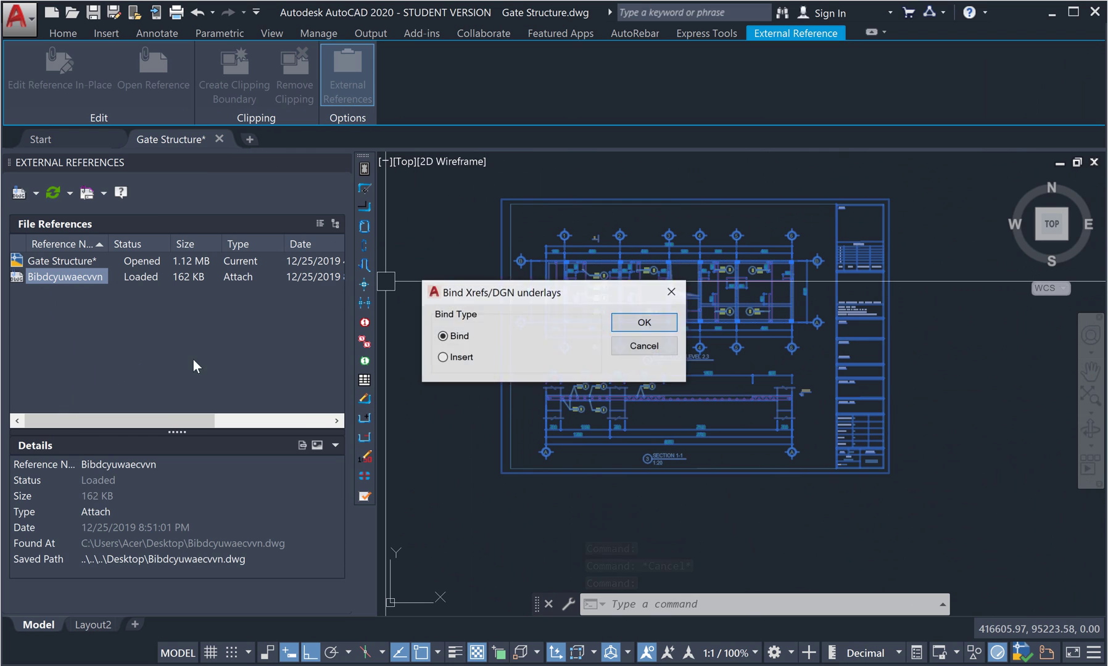
left_click(630, 324)
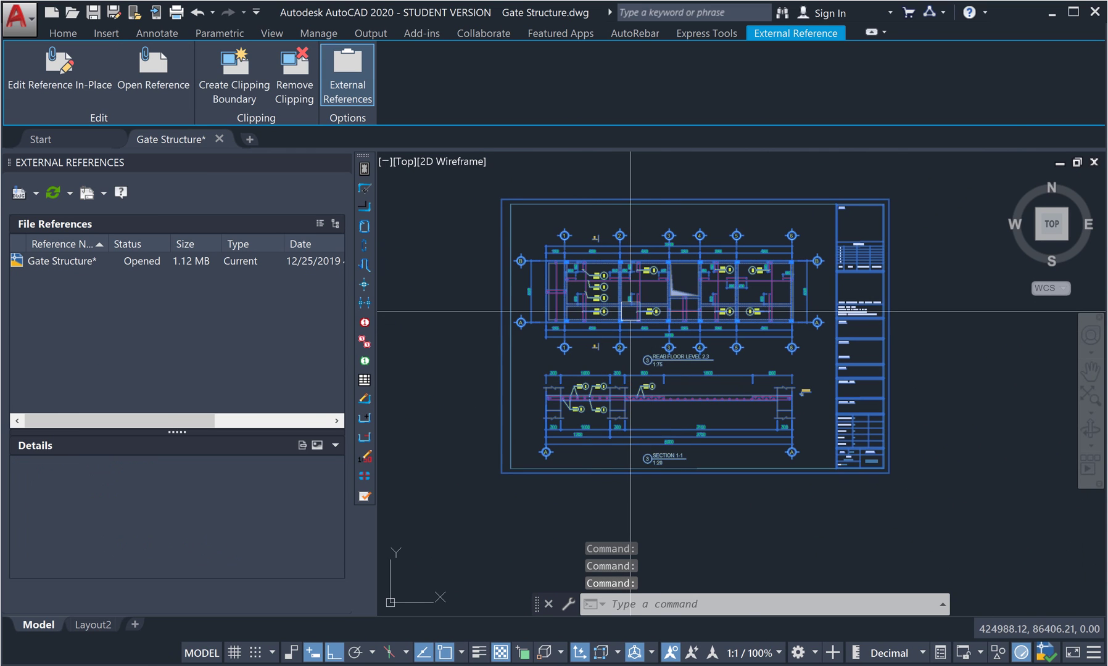
type("x")
key("Return")
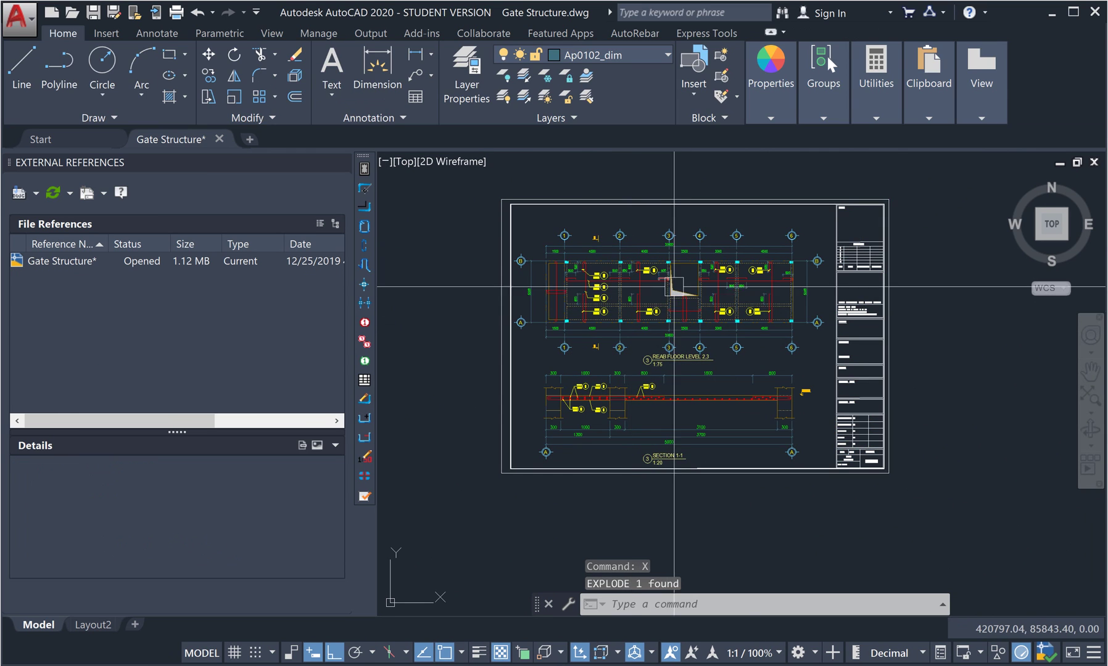
Zoom in and out to inspect the exploded sheet in model space
scroll(671, 277, "up", 2)
scroll(654, 248, "up", 2)
scroll(654, 248, "up", 3)
scroll(642, 248, "up", 2)
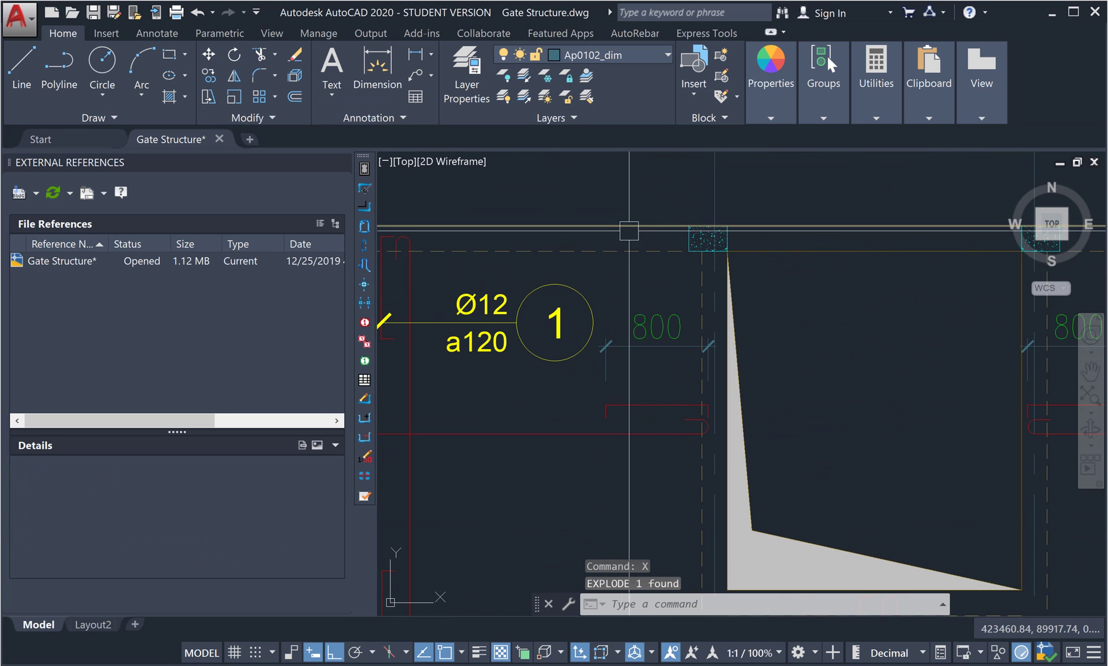
scroll(630, 248, "down", 3)
scroll(616, 265, "down", 2)
scroll(568, 339, "up", 1)
scroll(568, 340, "up", 2)
scroll(568, 340, "down", 1)
scroll(580, 327, "down", 1)
scroll(576, 370, "down", 1)
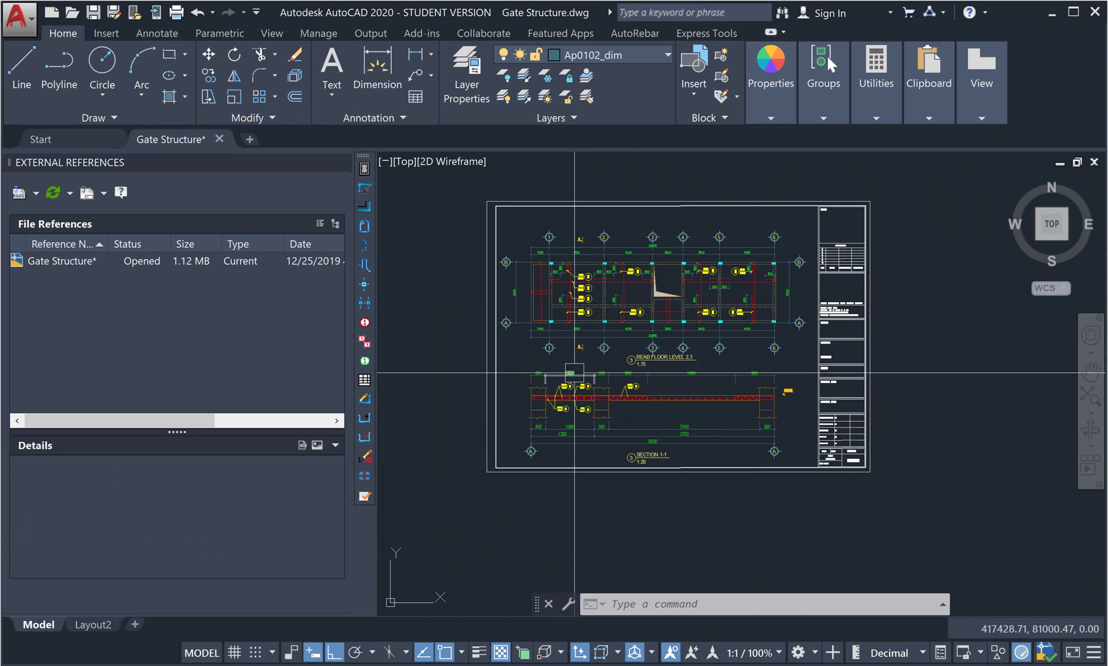
scroll(573, 372, "down", 1)
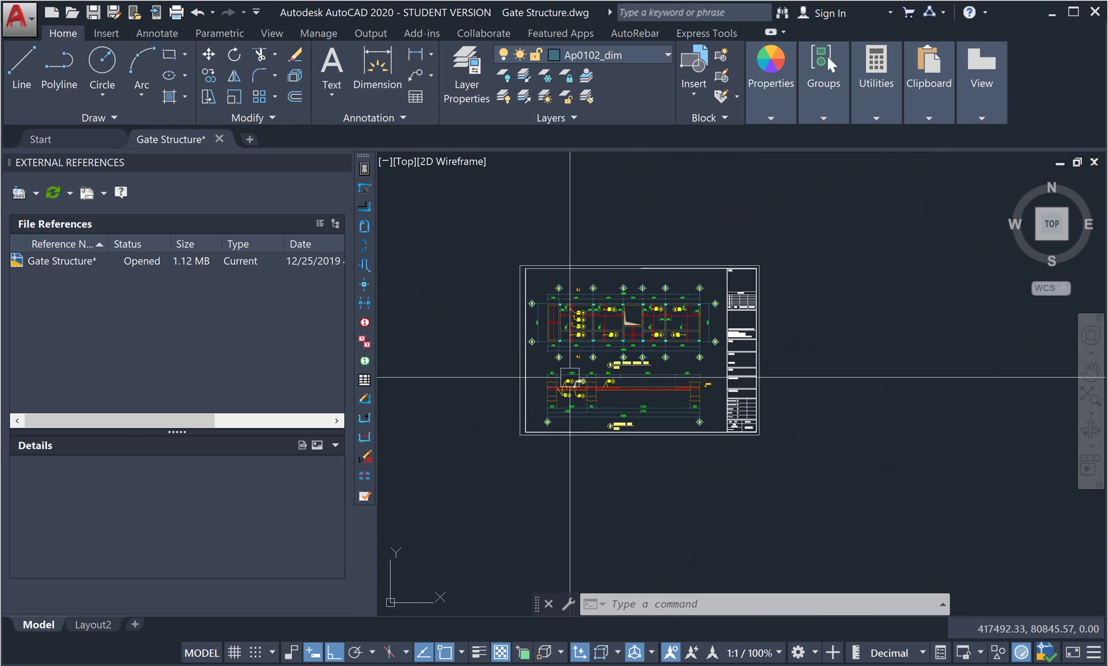
Close the External References palette and inspect the exploded REAB FLOOR LEVEL 2,3 sheet
middle_click_drag(542, 249, 506, 234)
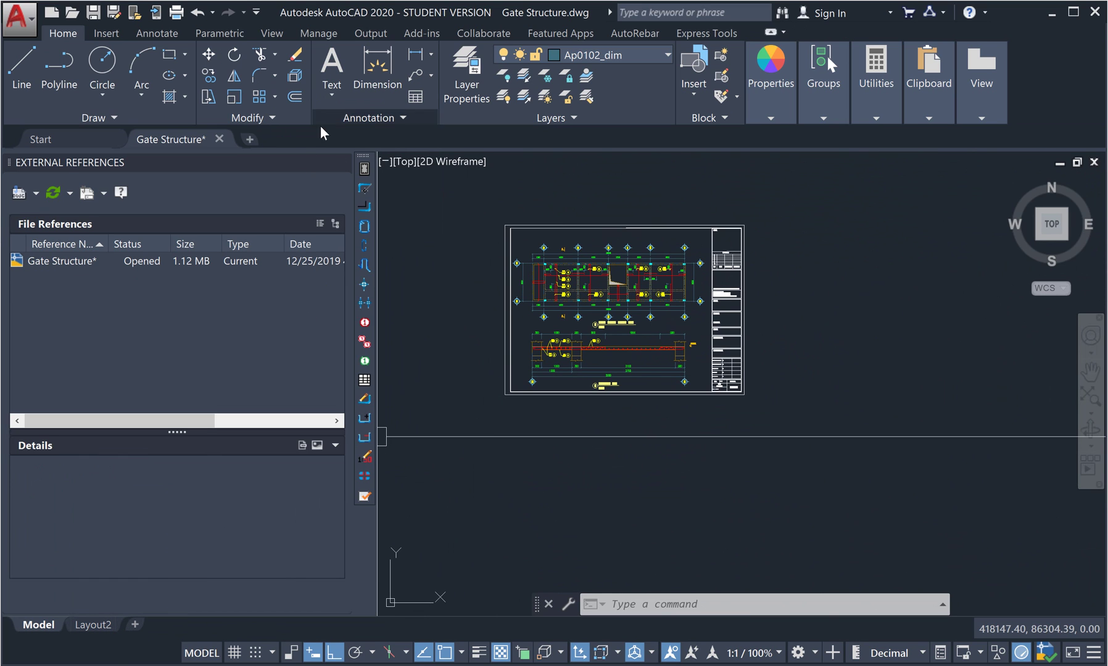
left_click(343, 163)
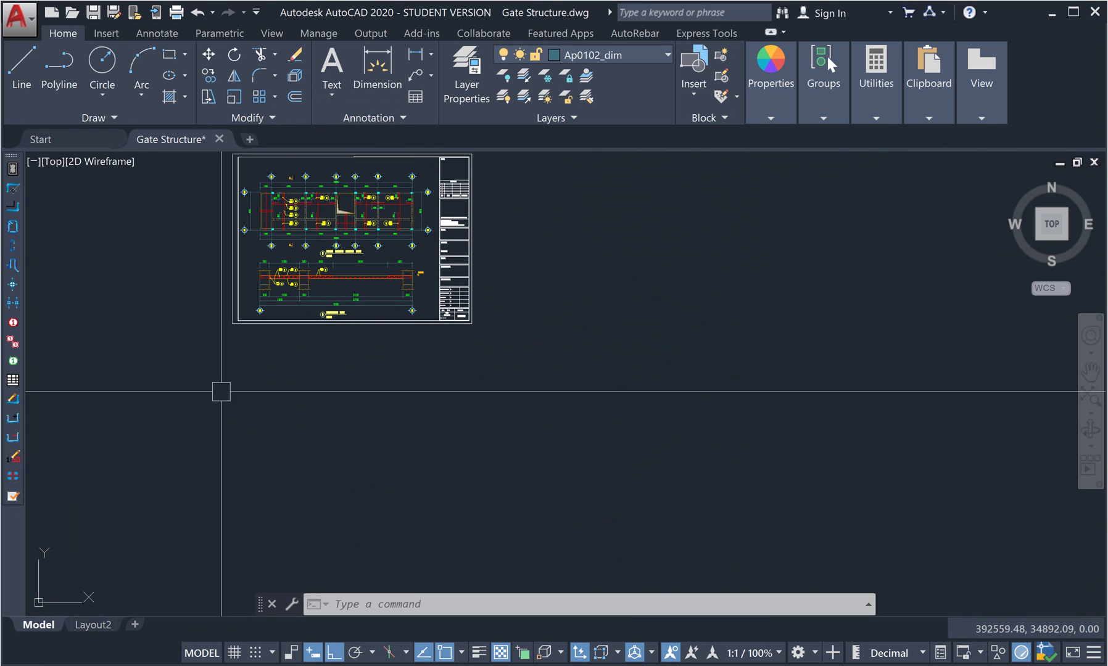
scroll(207, 437, "up", 3)
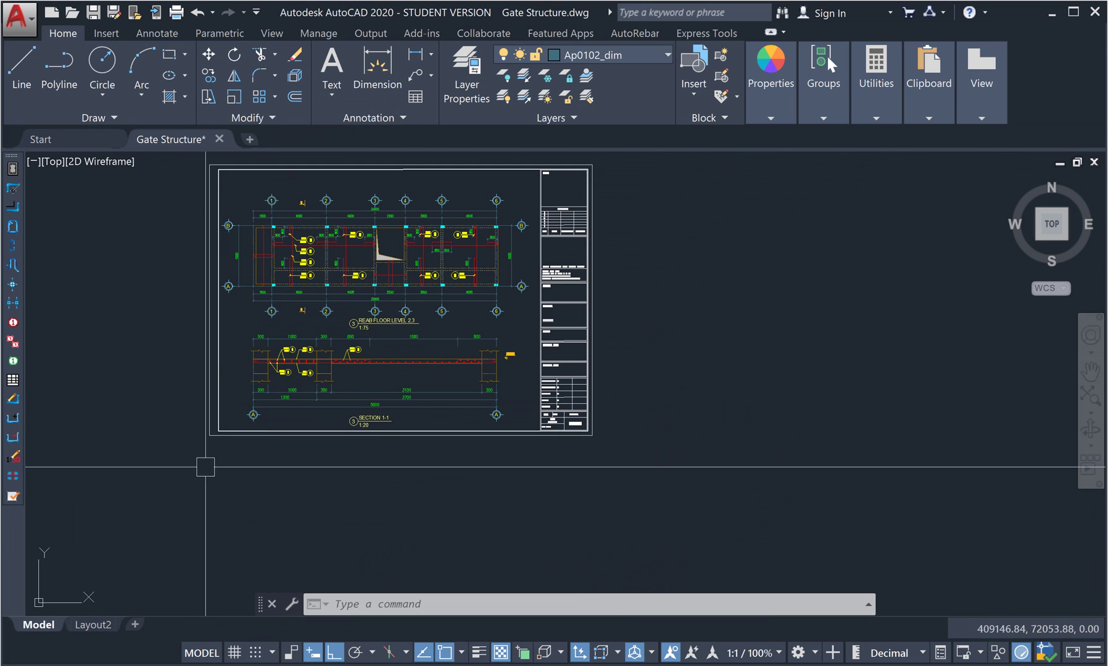
middle_click_drag(247, 371, 219, 393)
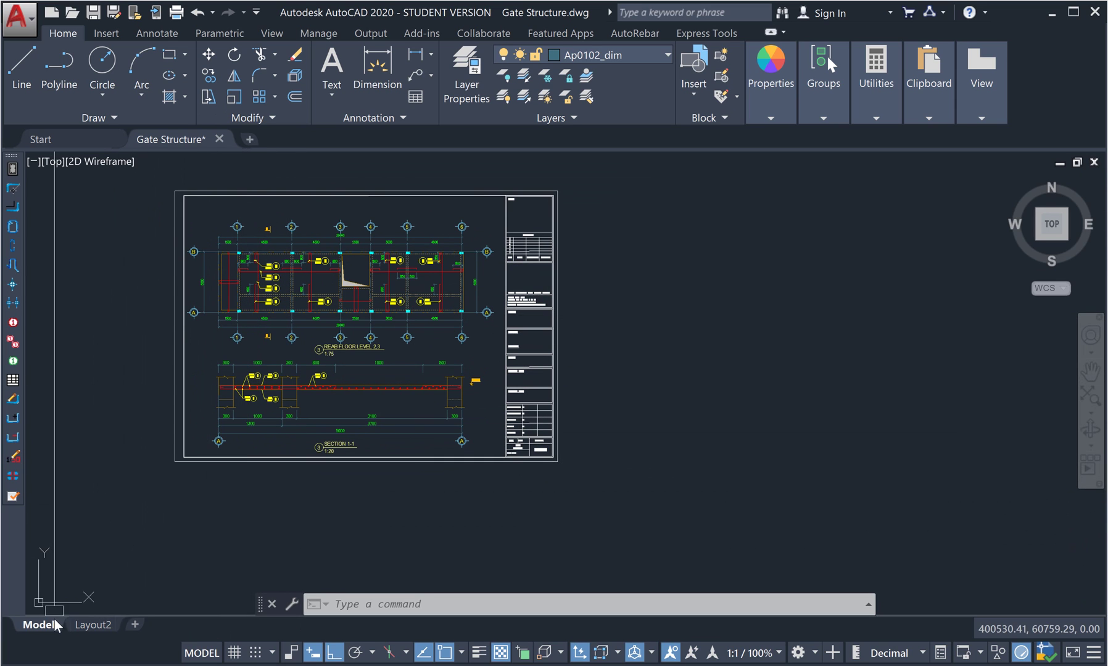
scroll(220, 413, "down", 2)
scroll(173, 389, "down", 2)
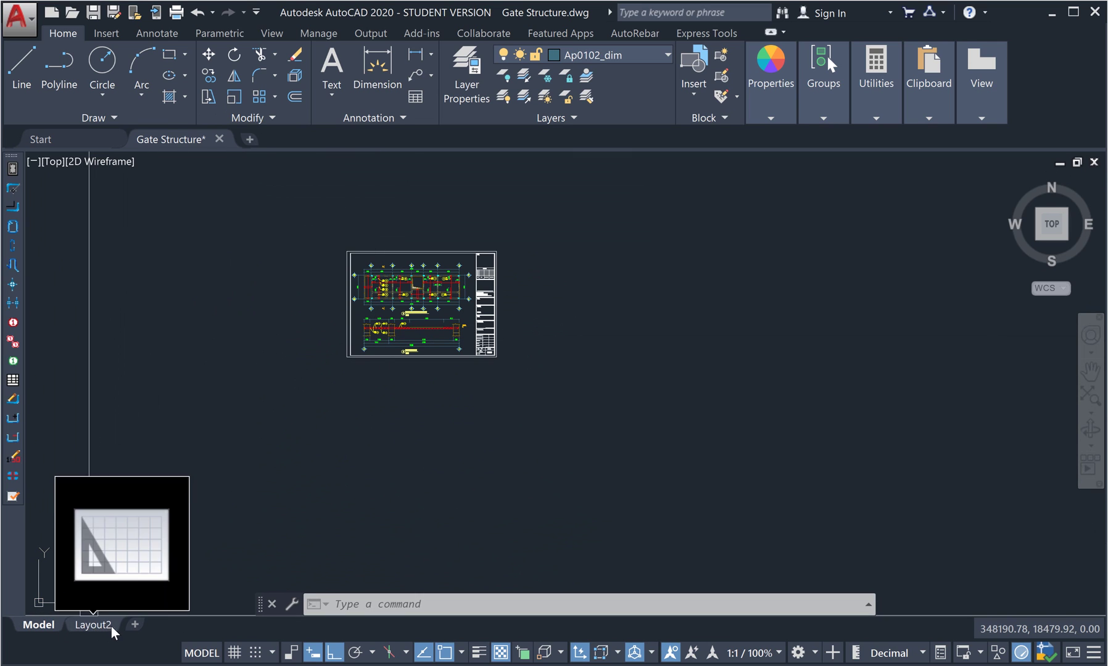
Add layouts Layout1, Layout3, Layout4 and Layout5, then switch to the blank Layout4 sheet
left_click(135, 625)
left_click(191, 627)
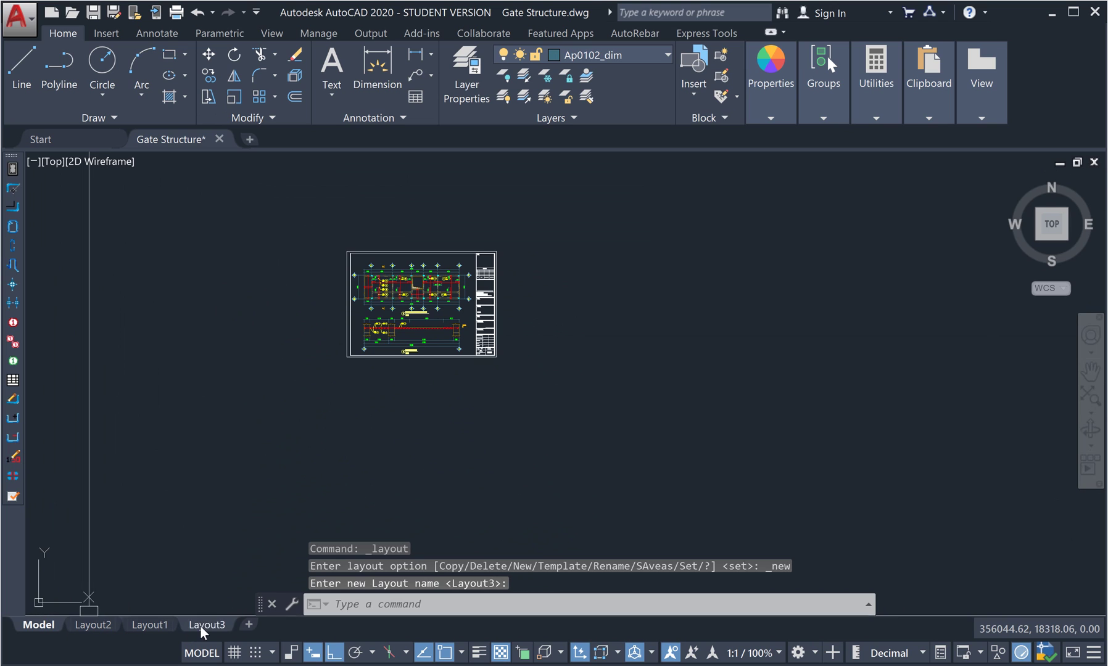
left_click(247, 625)
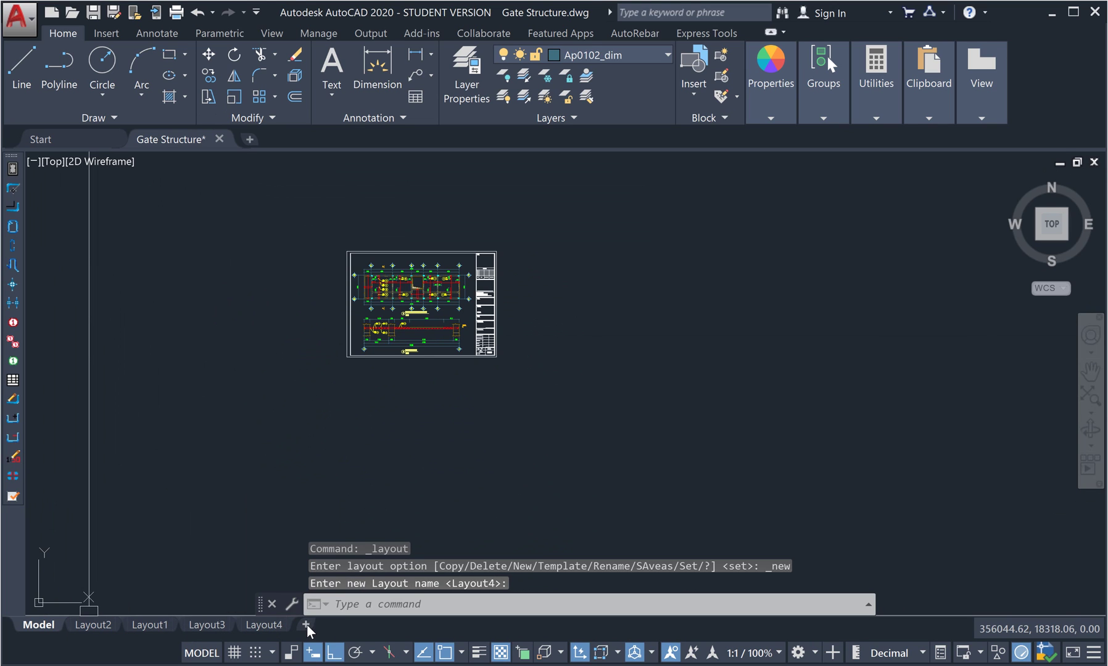
left_click(306, 625)
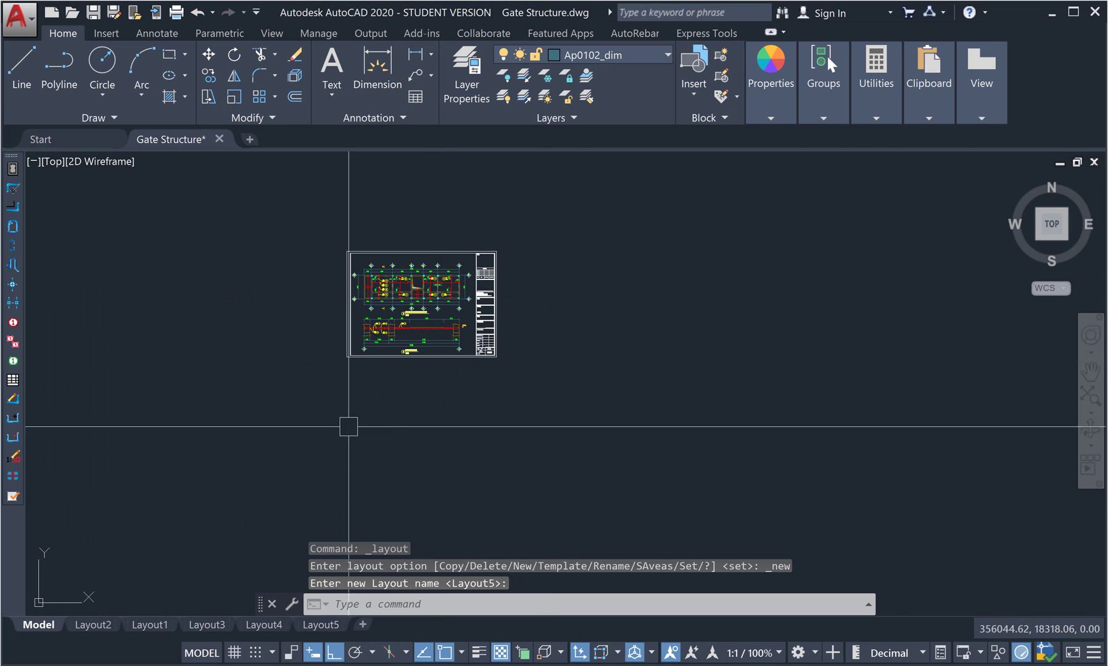
left_click(273, 625)
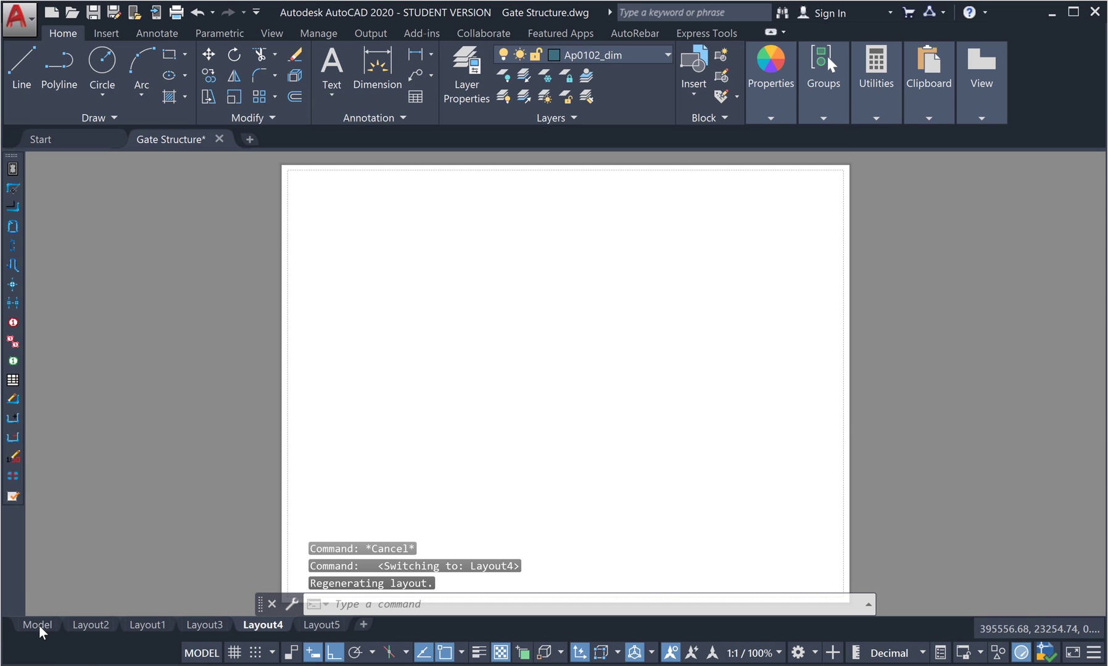
Return to model space and run Purge All on Gate Structure's unused named items
left_click(39, 625)
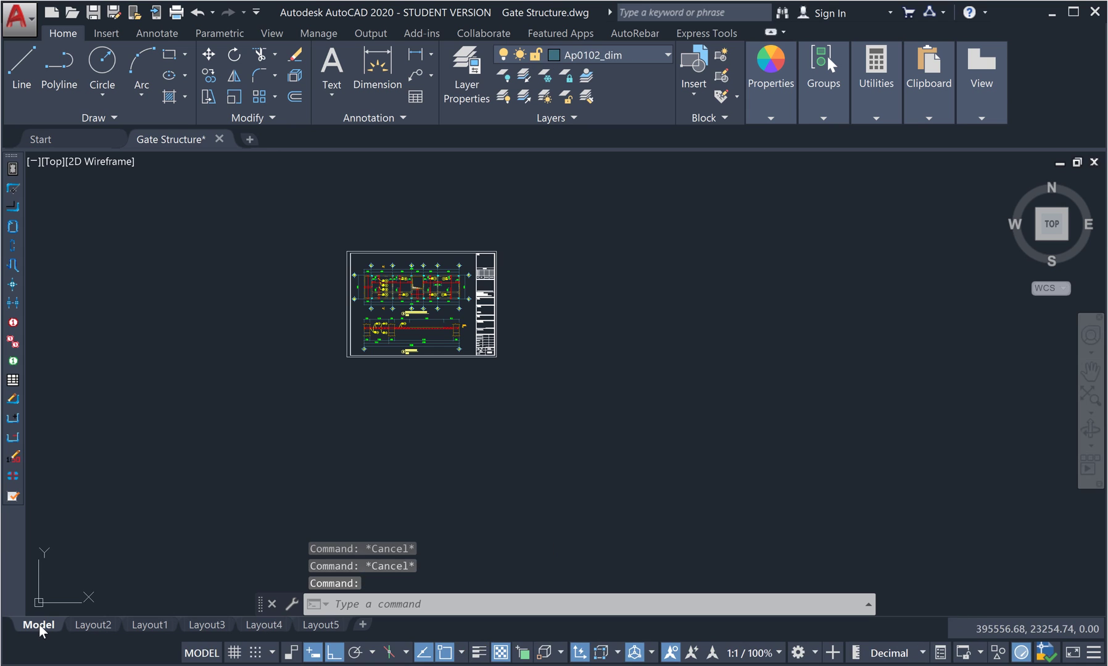
middle_click_drag(400, 309, 459, 296)
type("pu")
key("Return")
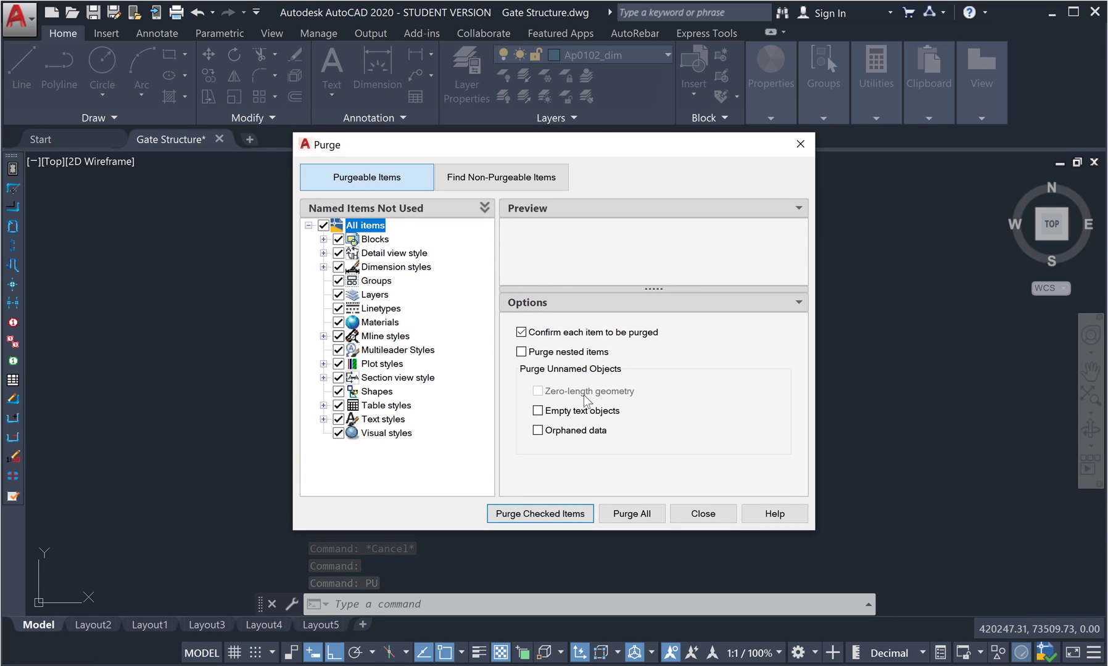
mouse_move(424, 138)
left_mouse_down()
mouse_move(489, 124)
mouse_move(431, 119)
left_mouse_up()
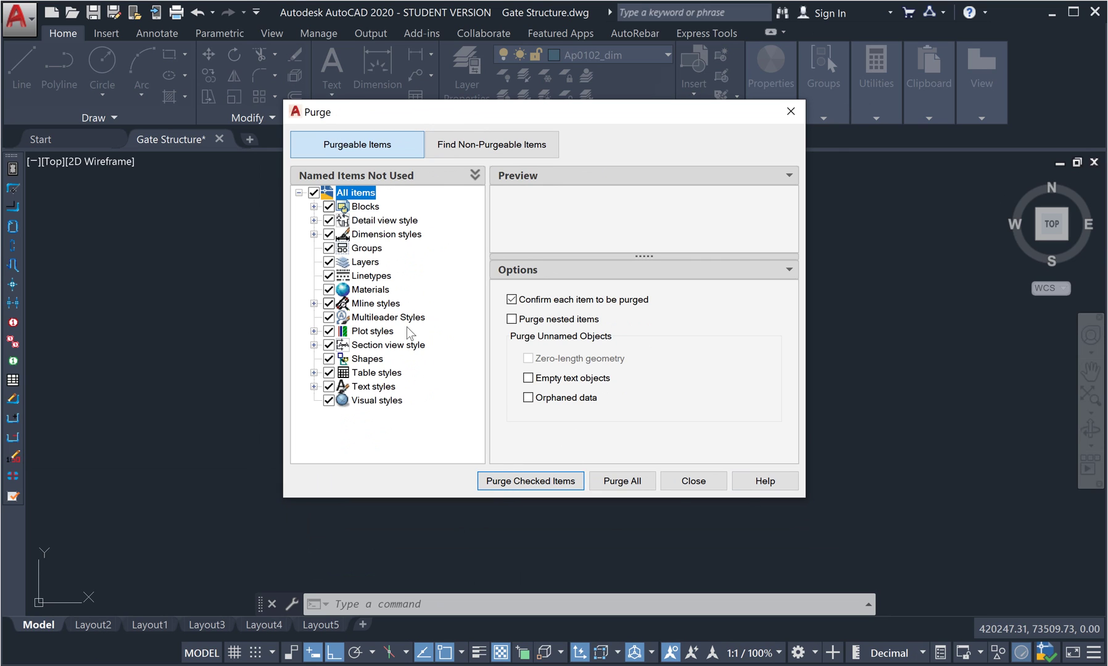
left_click(638, 483)
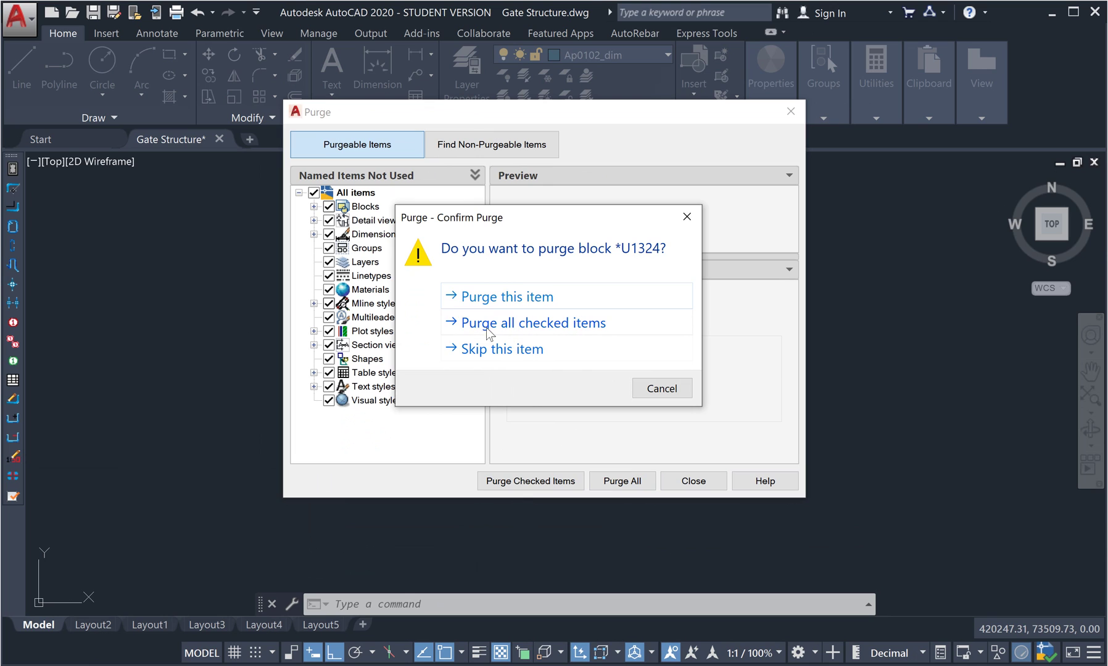
left_click(537, 322)
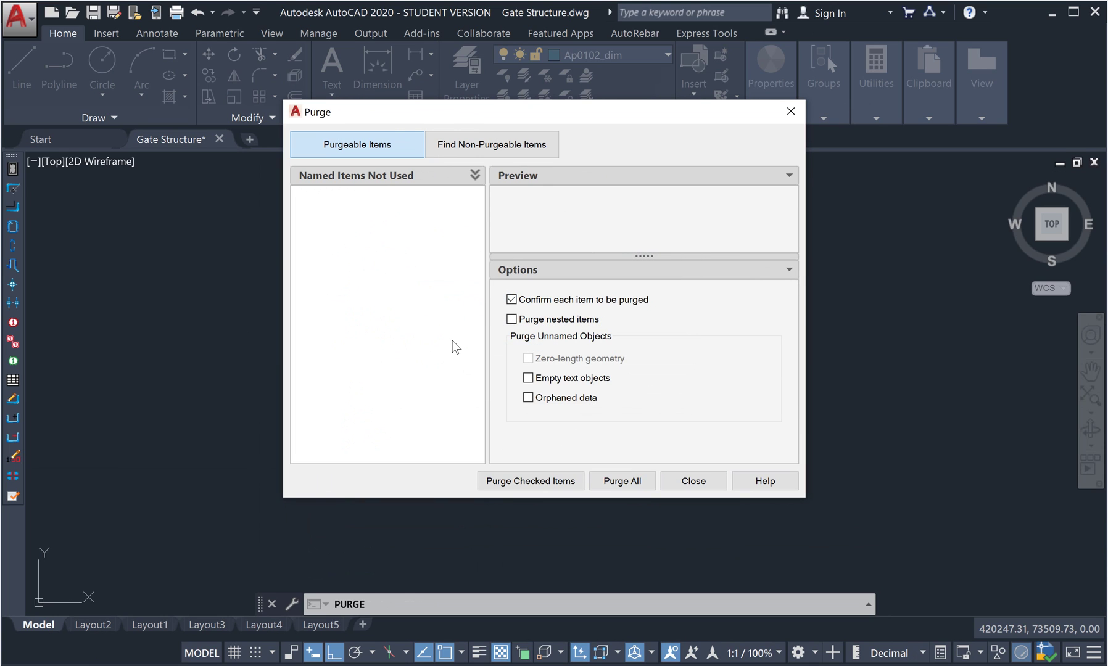
Expand the unused blocks list and purge the *D-numbered blocks, confirming each one individually
left_click(315, 207)
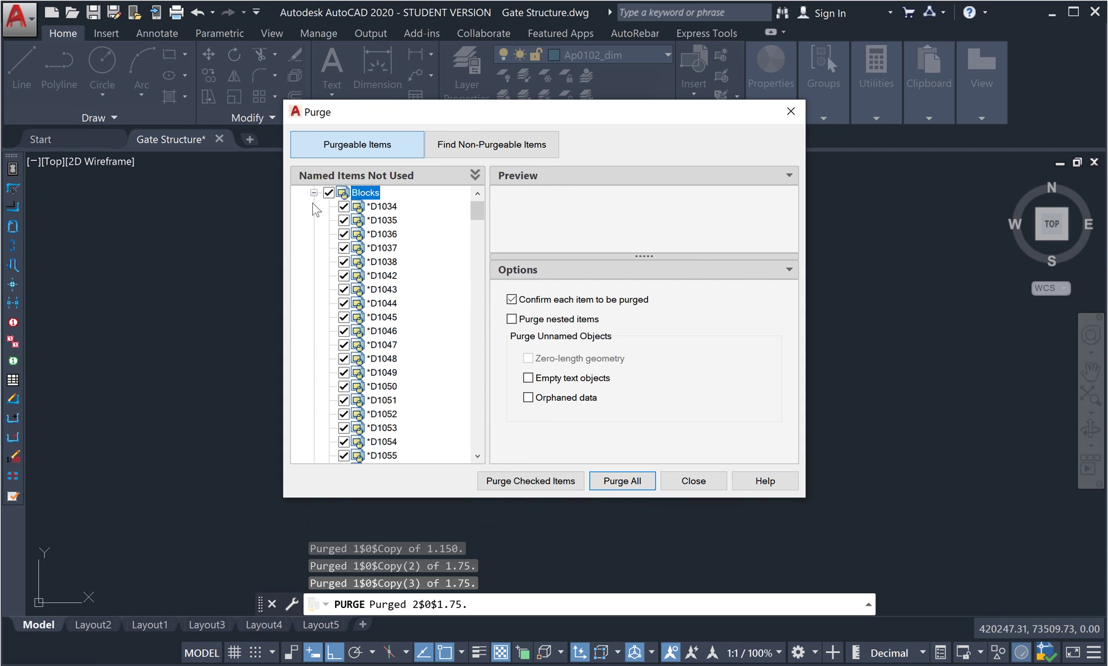
scroll(402, 326, "down", 3)
scroll(410, 391, "down", 8)
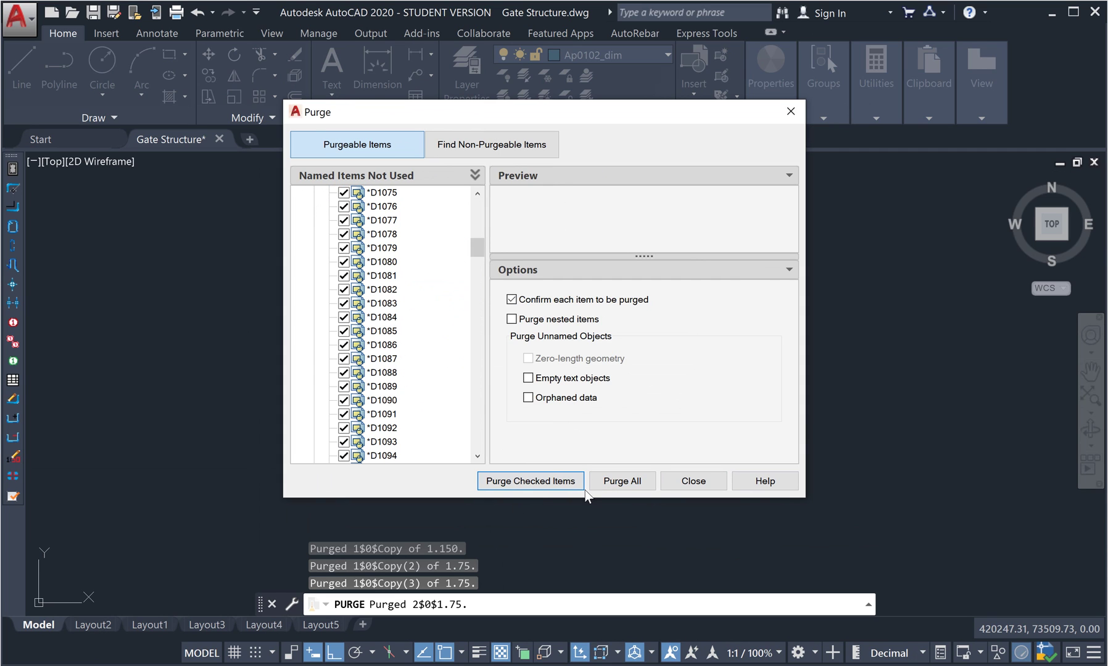
left_click(622, 480)
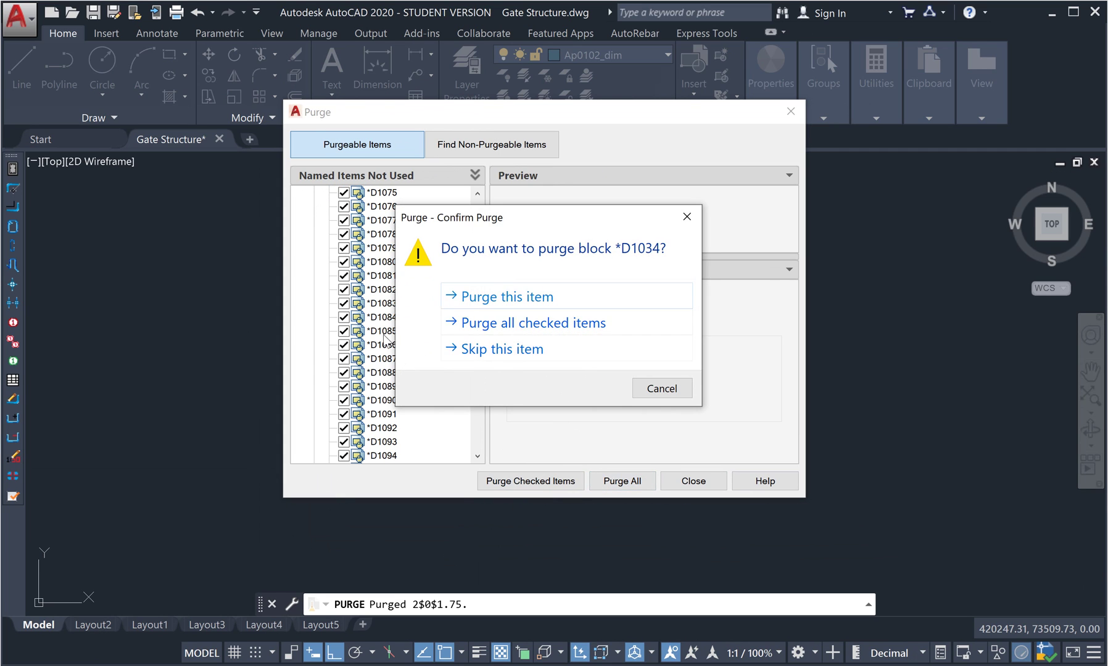
left_click(516, 301)
left_click(528, 297)
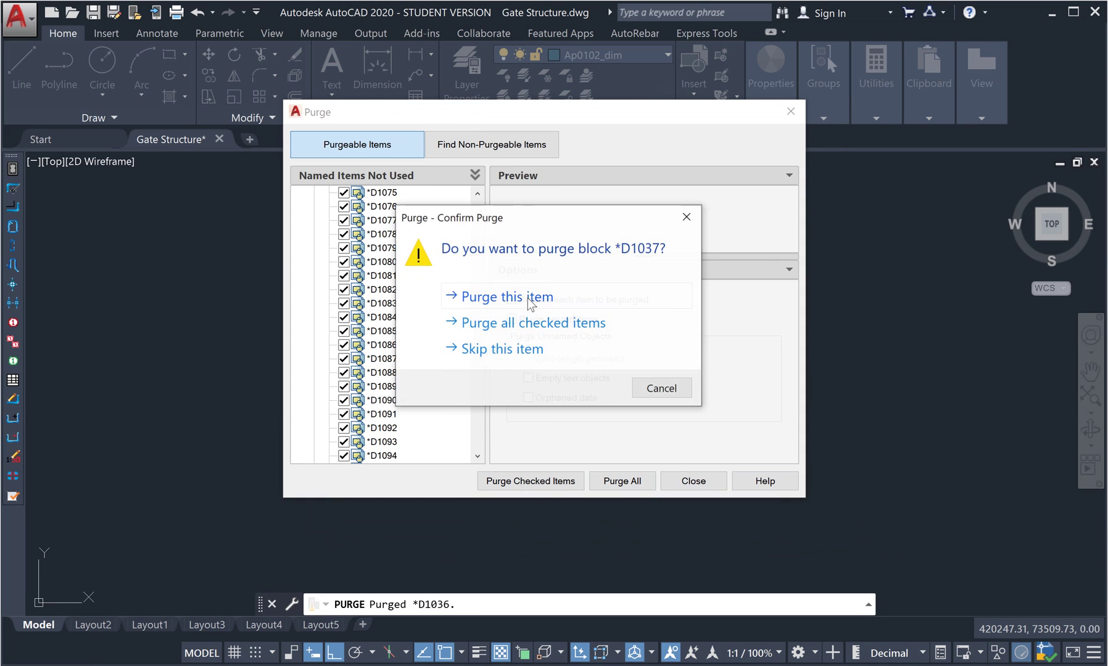
left_click(527, 298)
left_click(528, 298)
left_click(528, 298)
left_click(528, 298)
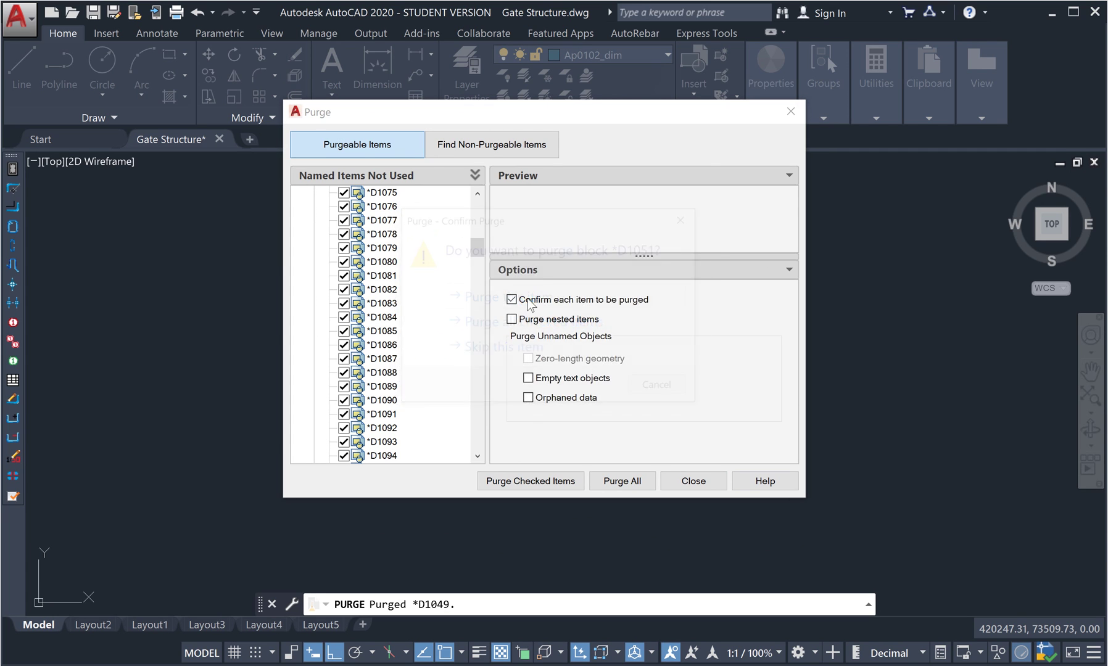
left_click(526, 322)
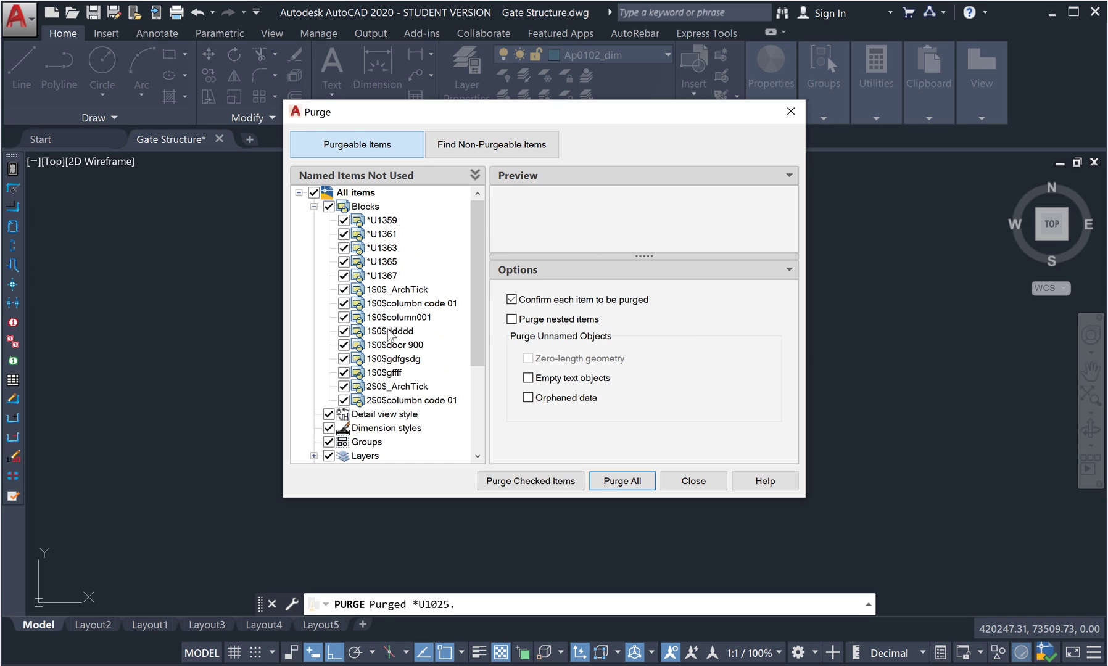
Purge all remaining unused blocks at once, approving all checked items twice
left_click(622, 480)
left_click(526, 324)
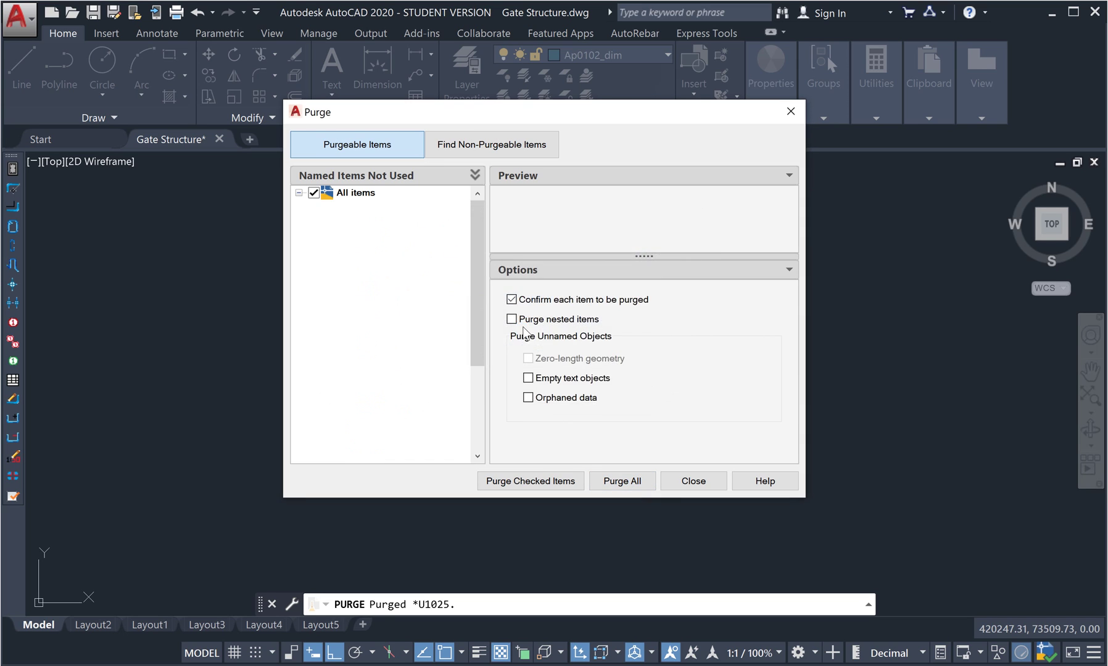
left_click(622, 480)
left_click(567, 330)
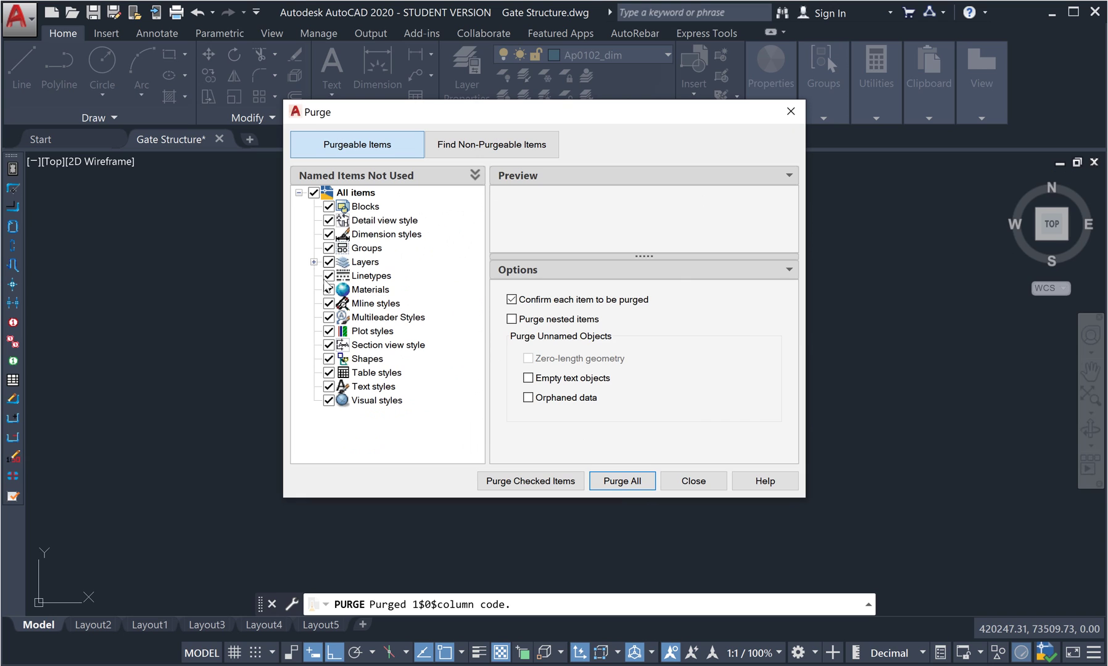
Purge the two leftover COLUMN CODE layers and close the Purge window
left_click(314, 263)
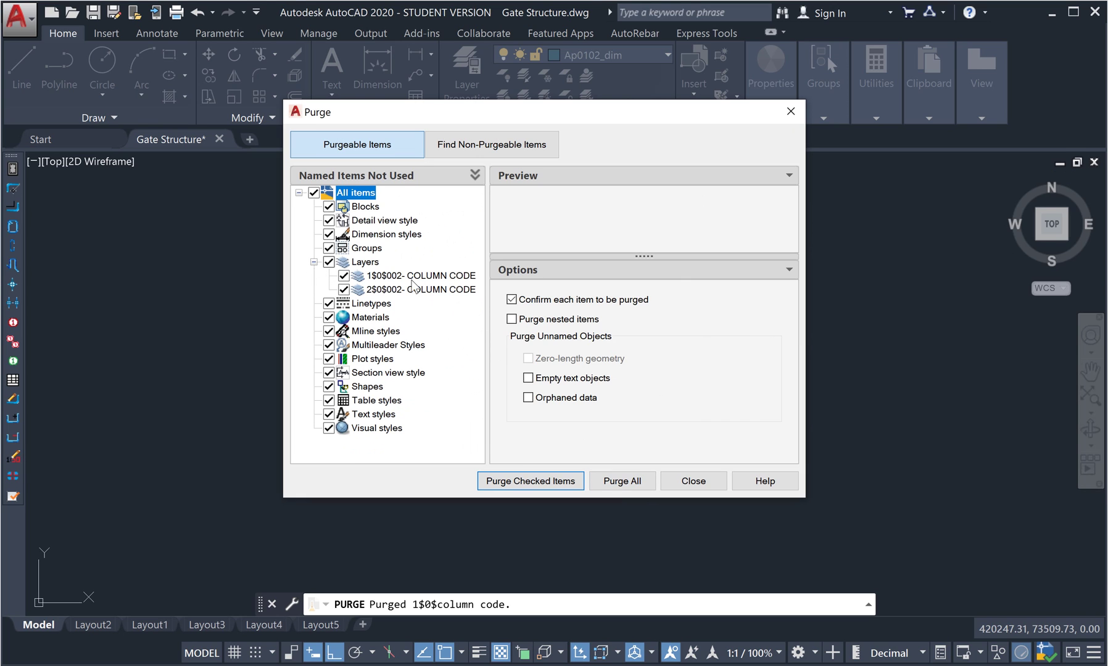
left_click(614, 487)
left_click(524, 336)
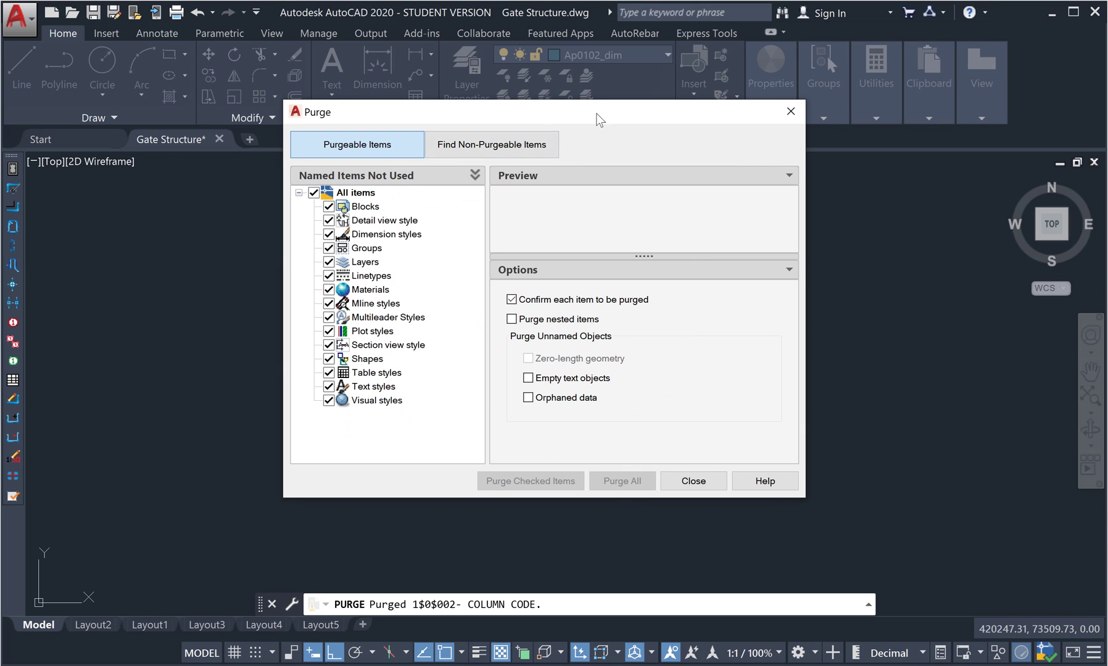
left_click_drag(597, 117, 476, 99)
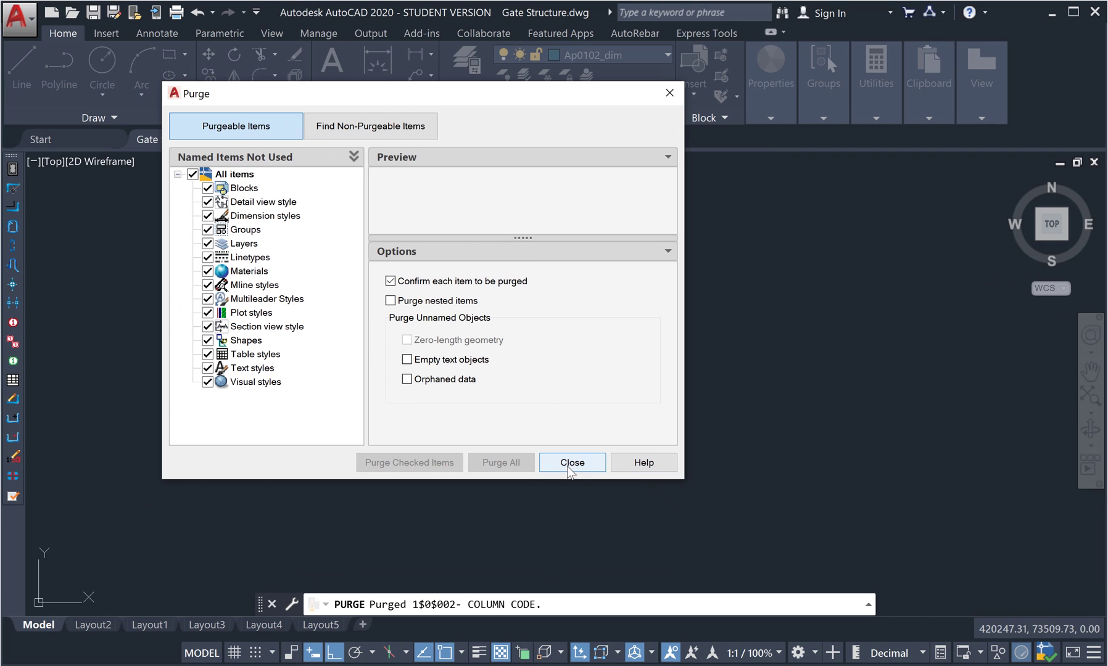
left_click(565, 464)
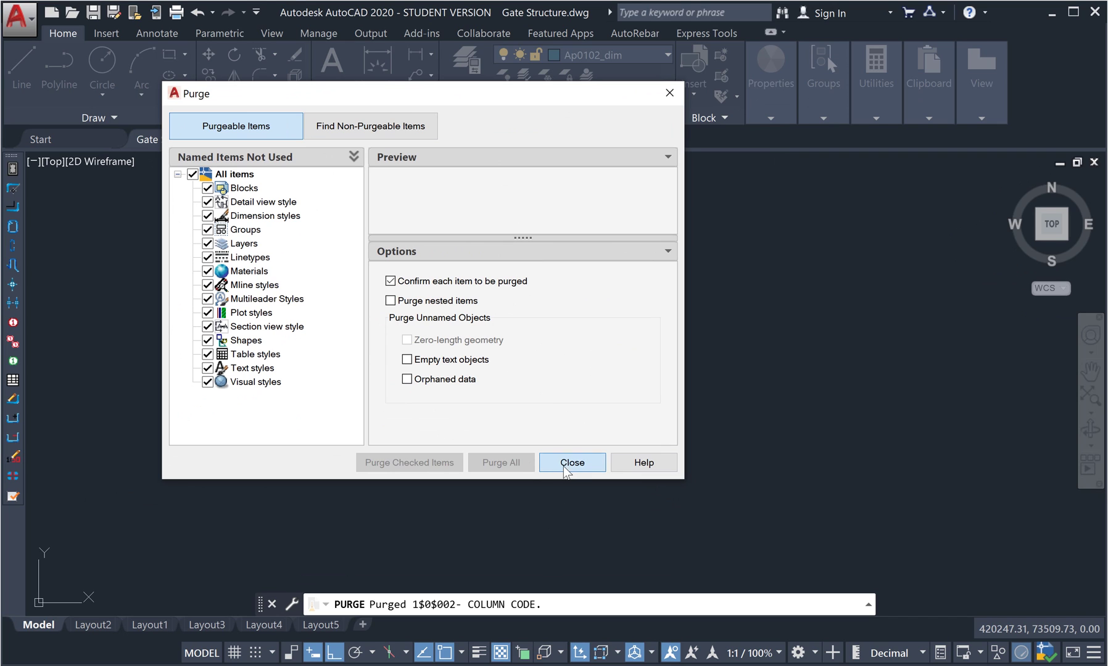